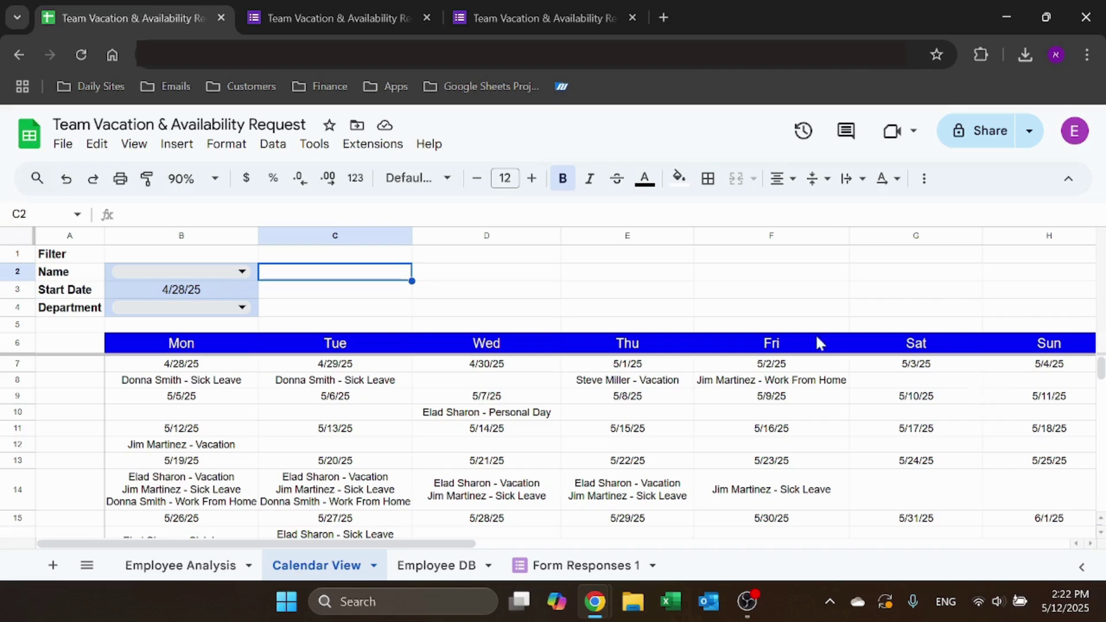
Switch from the Sheets calendar to the Team Vacation & Availability Request form editor.
click(343, 17)
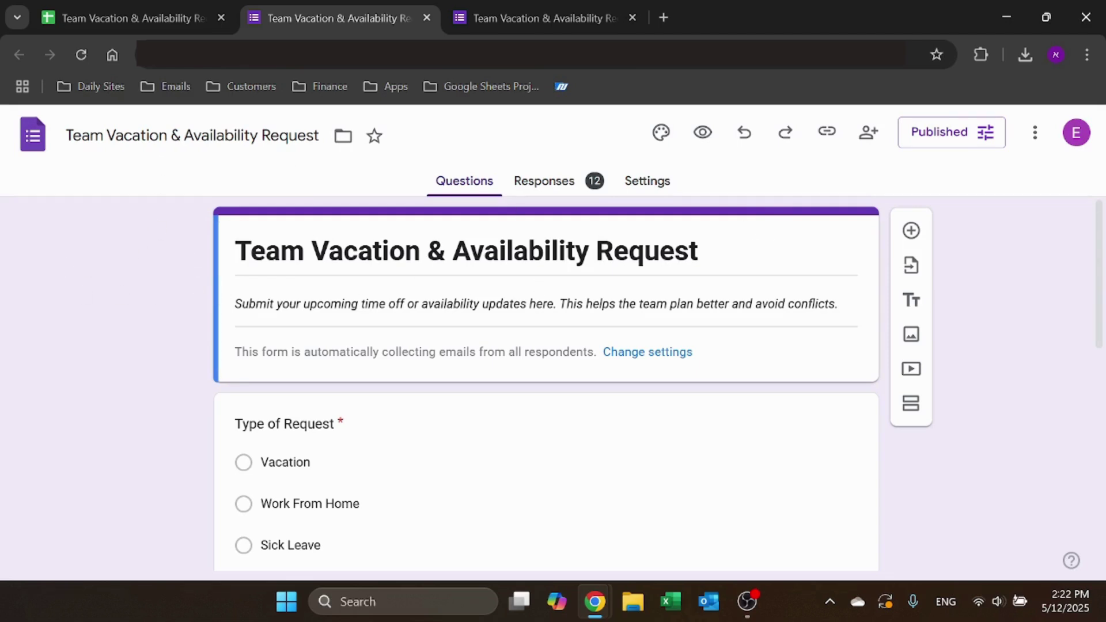
Open a fresh browser tab and bring up the Google apps list.
click(1047, 136)
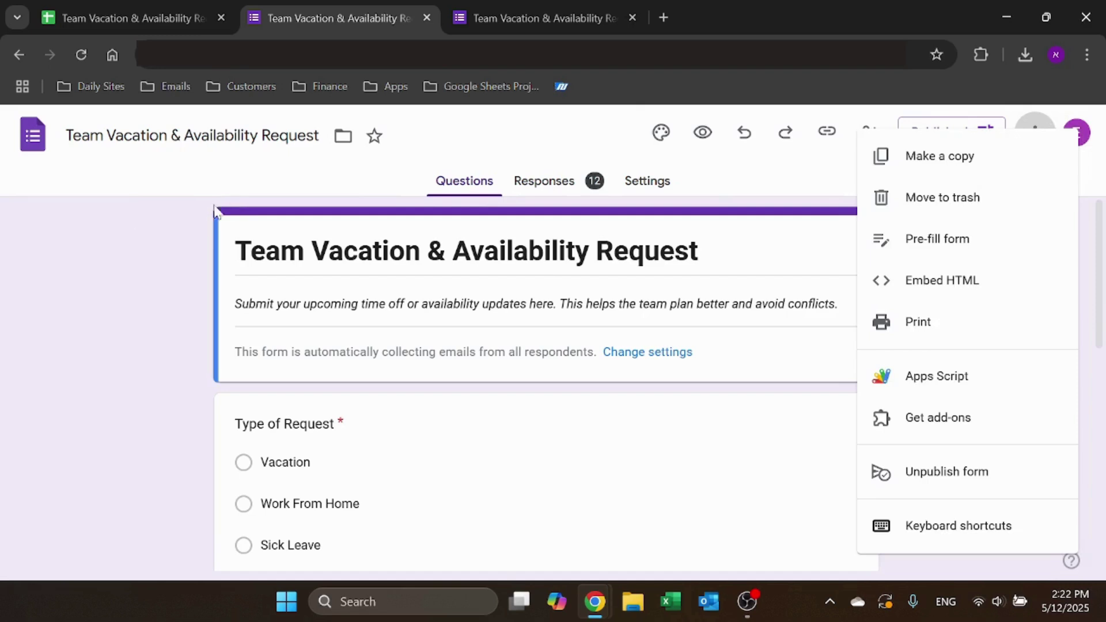
click(664, 17)
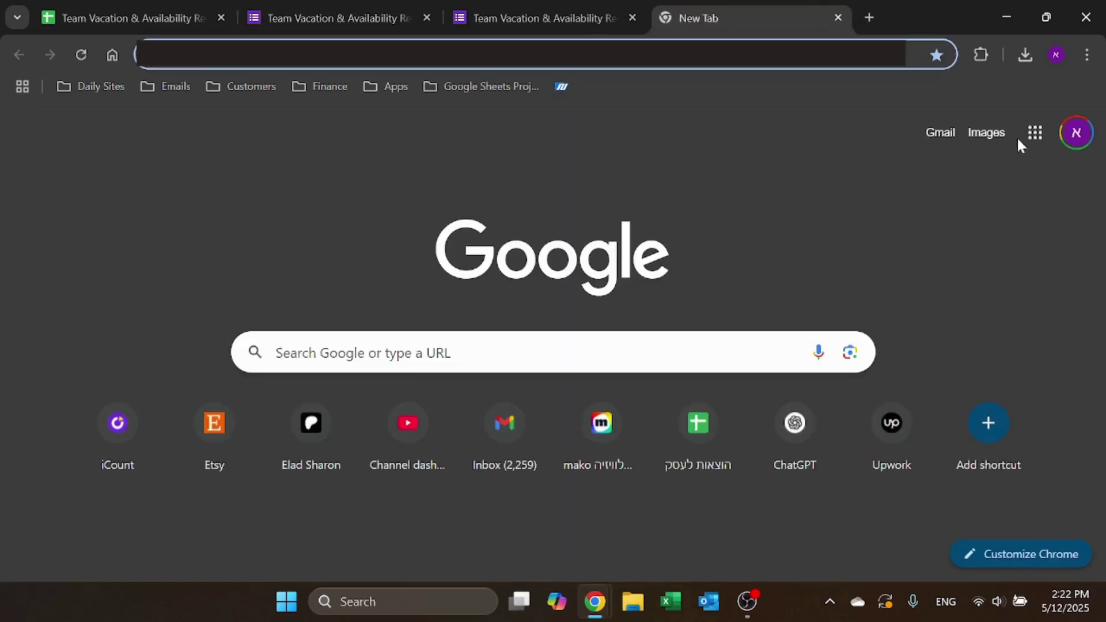
click(1035, 134)
scroll(917, 392, down, 3)
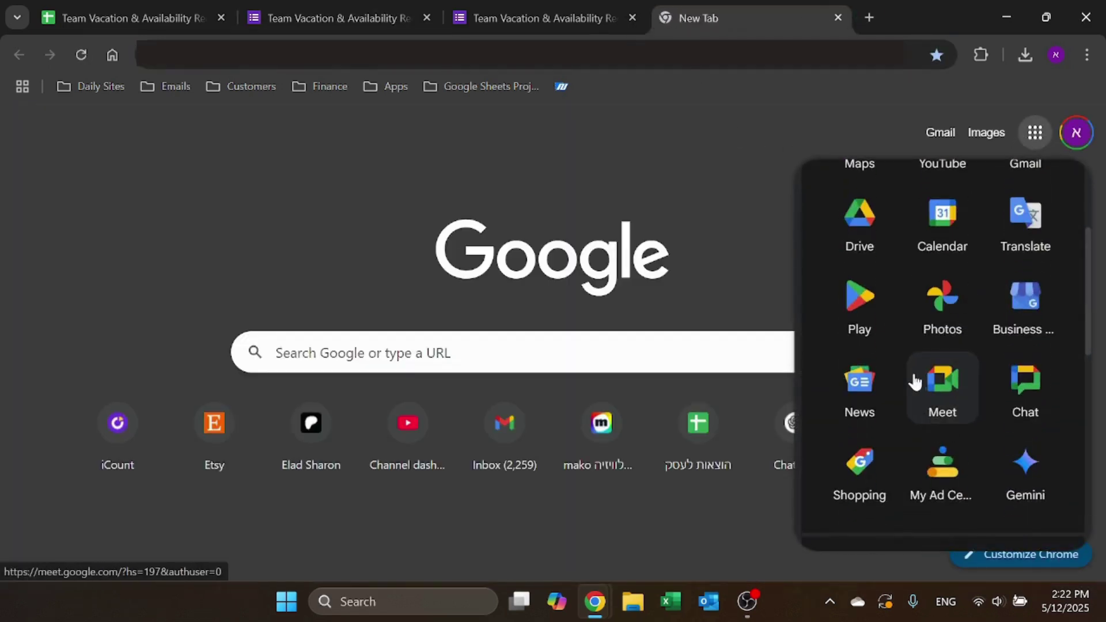
scroll(915, 383, up, 3)
scroll(934, 339, down, 2)
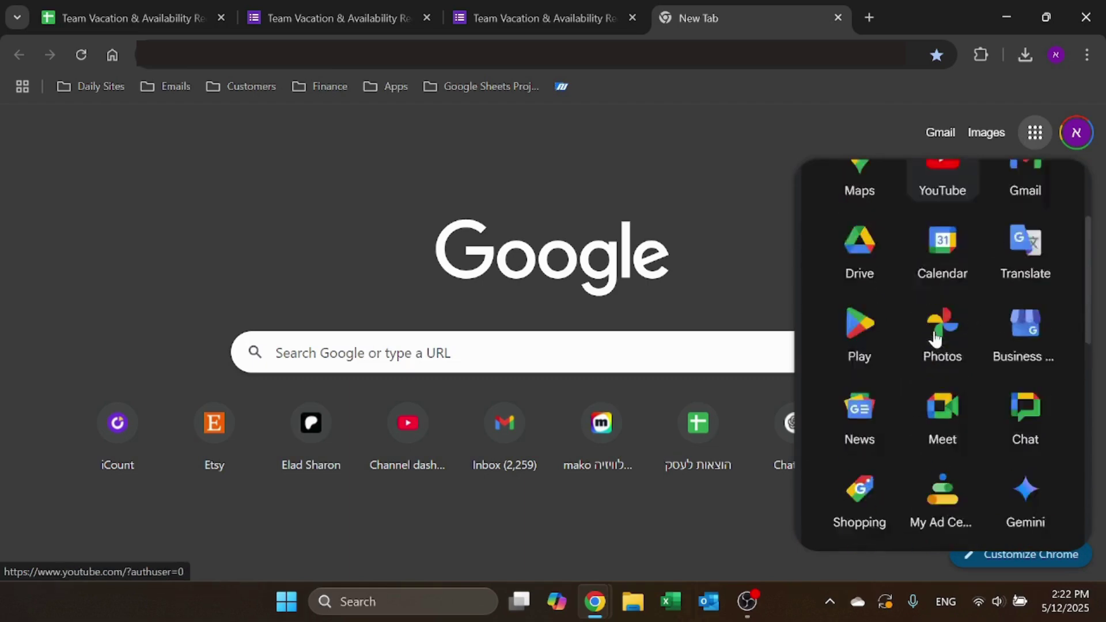
scroll(940, 340, down, 5)
Launch Google Forms, create a blank Untitled form, and return to the Team Vacation form.
click(1015, 405)
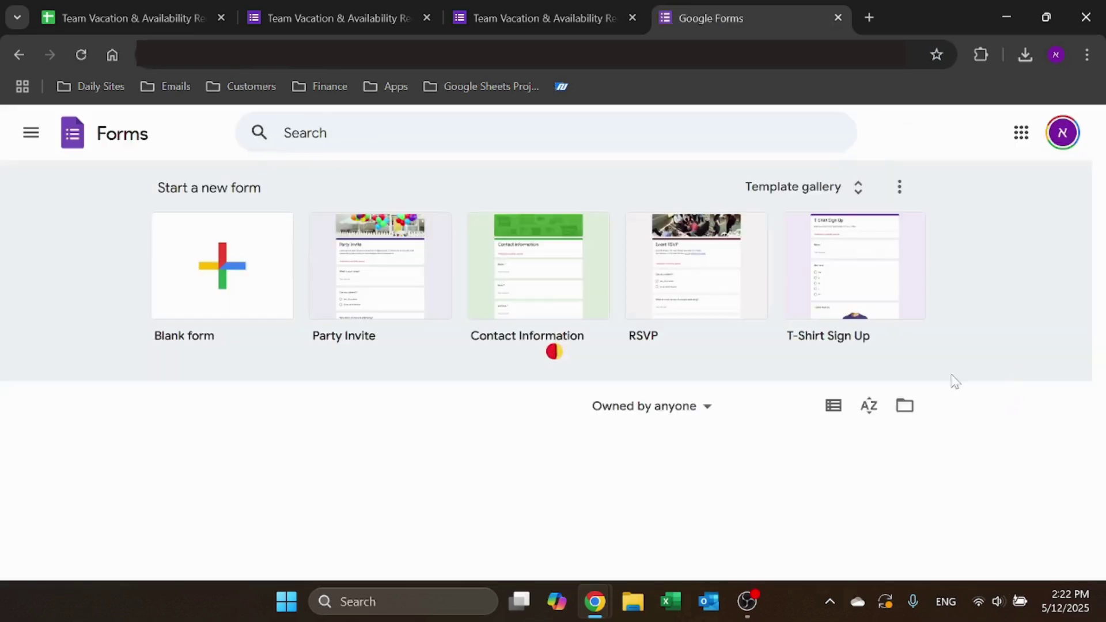
click(245, 295)
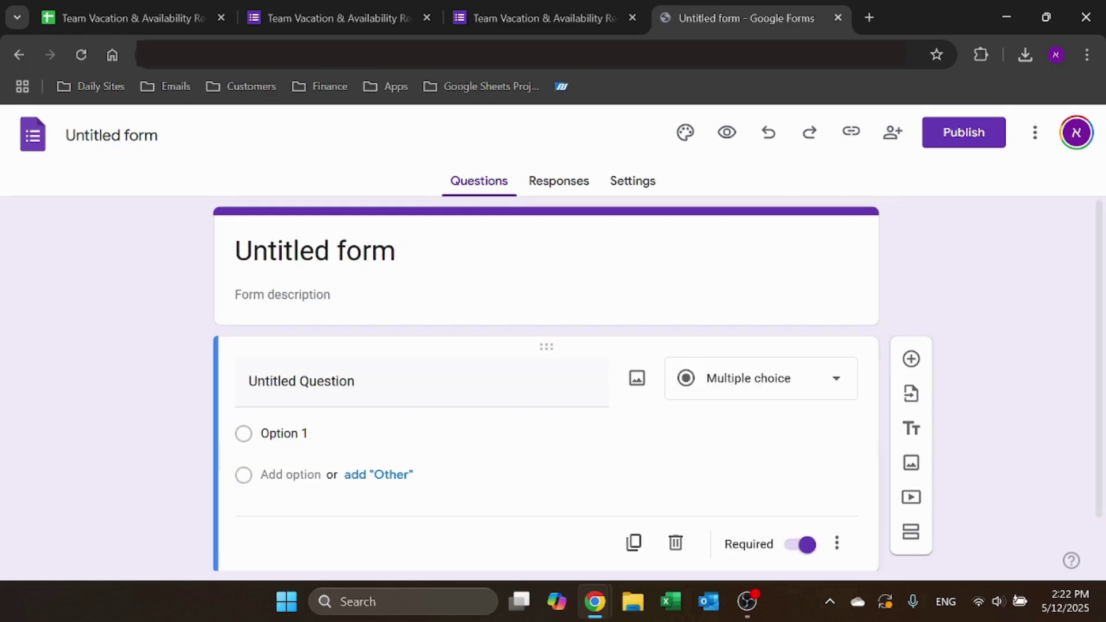
click(358, 4)
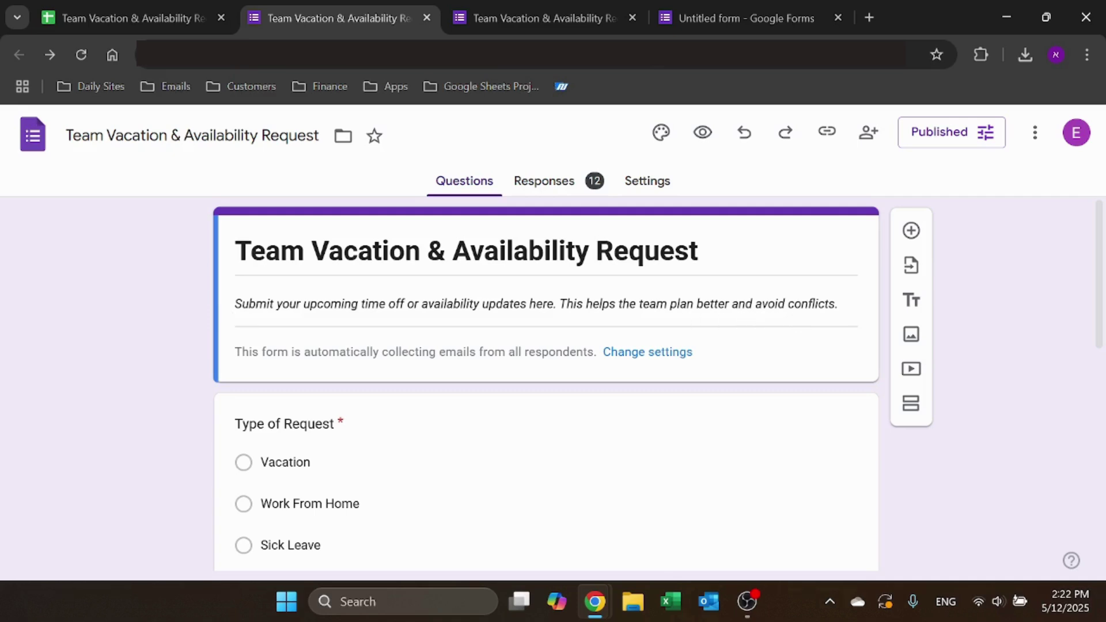
scroll(452, 309, down, 3)
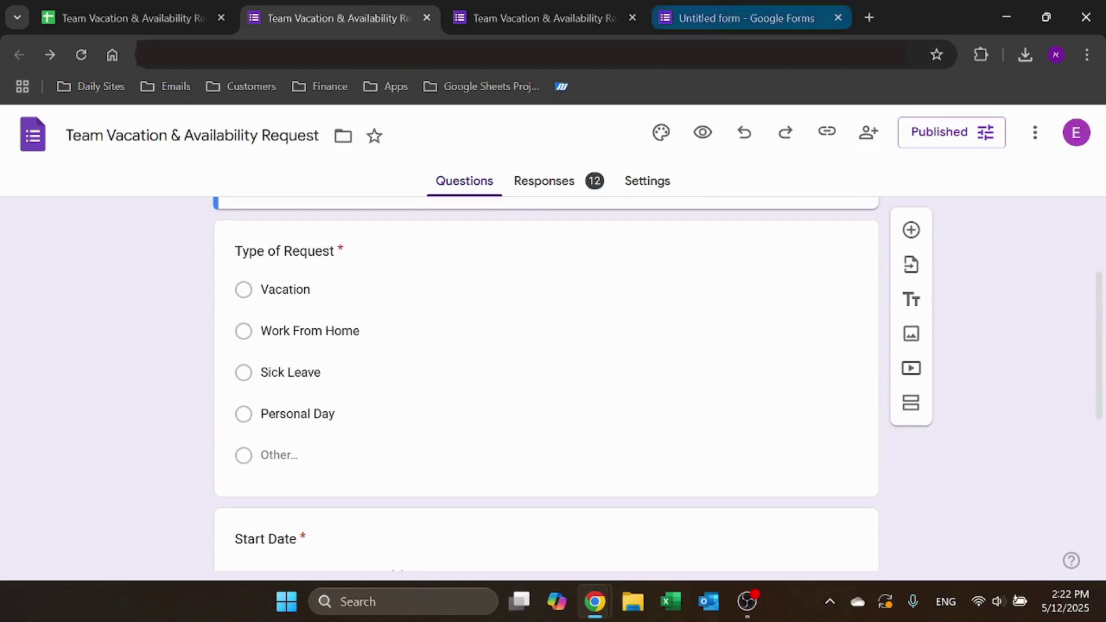
click(358, 288)
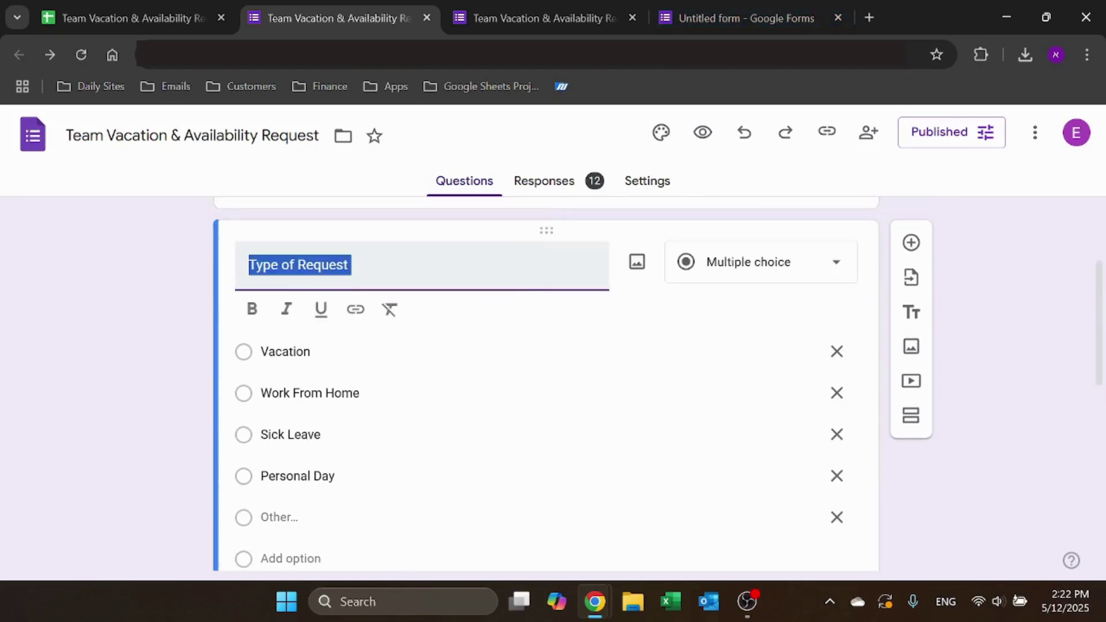
click(176, 339)
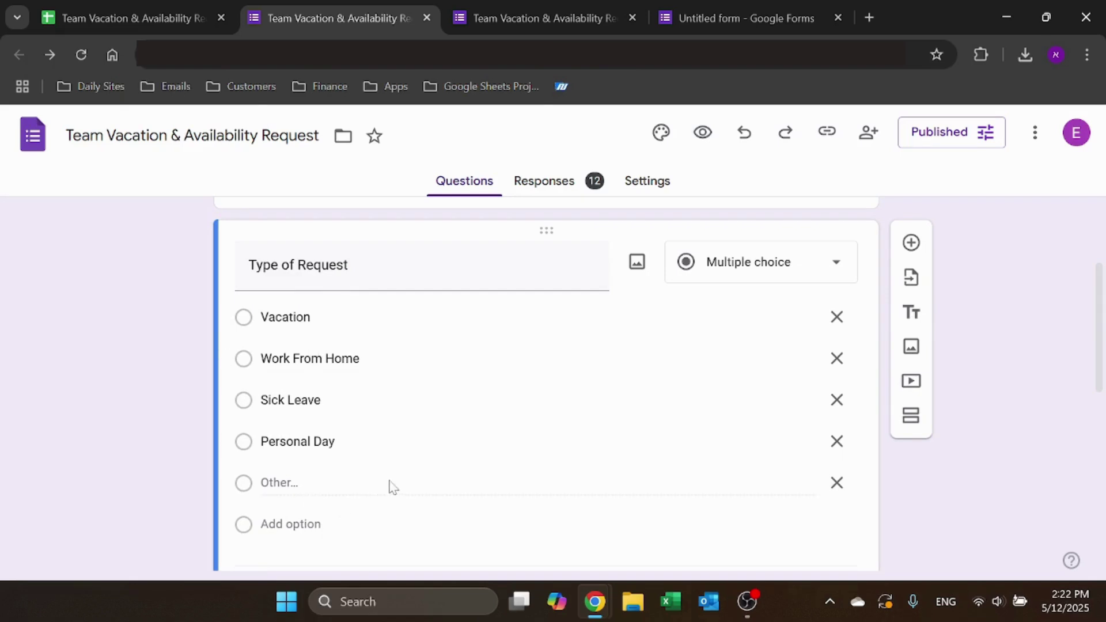
scroll(111, 432, down, 8)
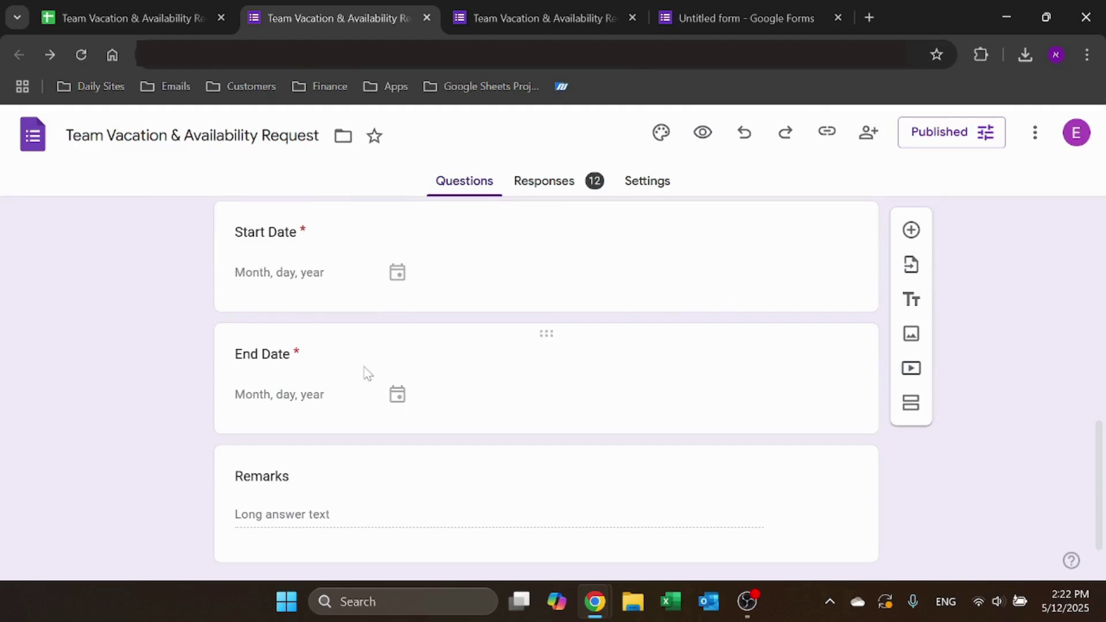
scroll(311, 412, down, 1)
scroll(579, 343, up, 10)
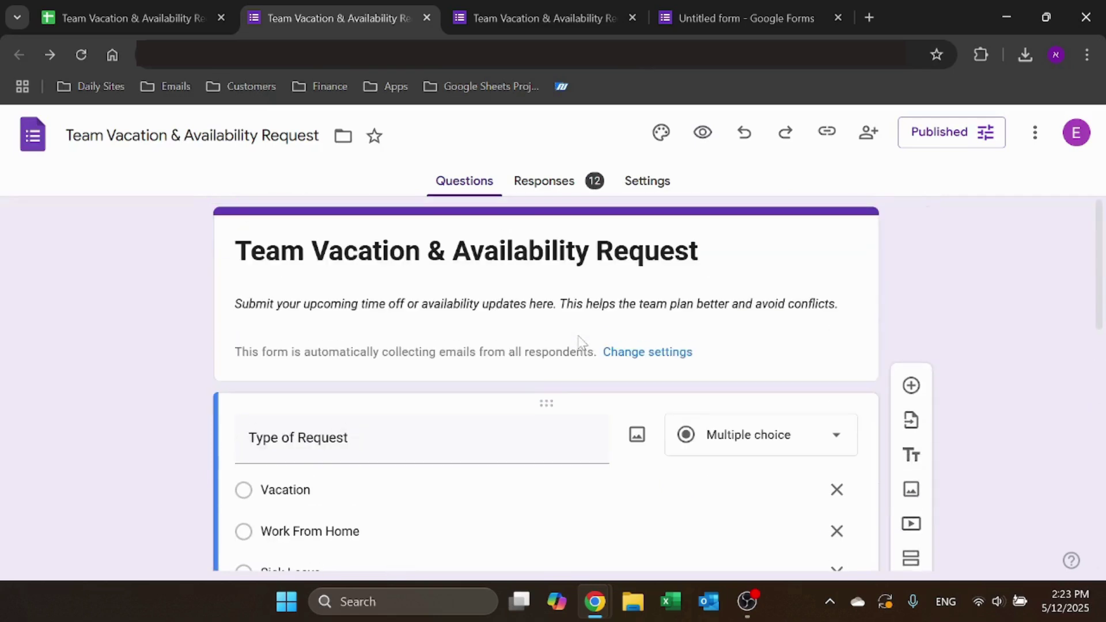
click(643, 361)
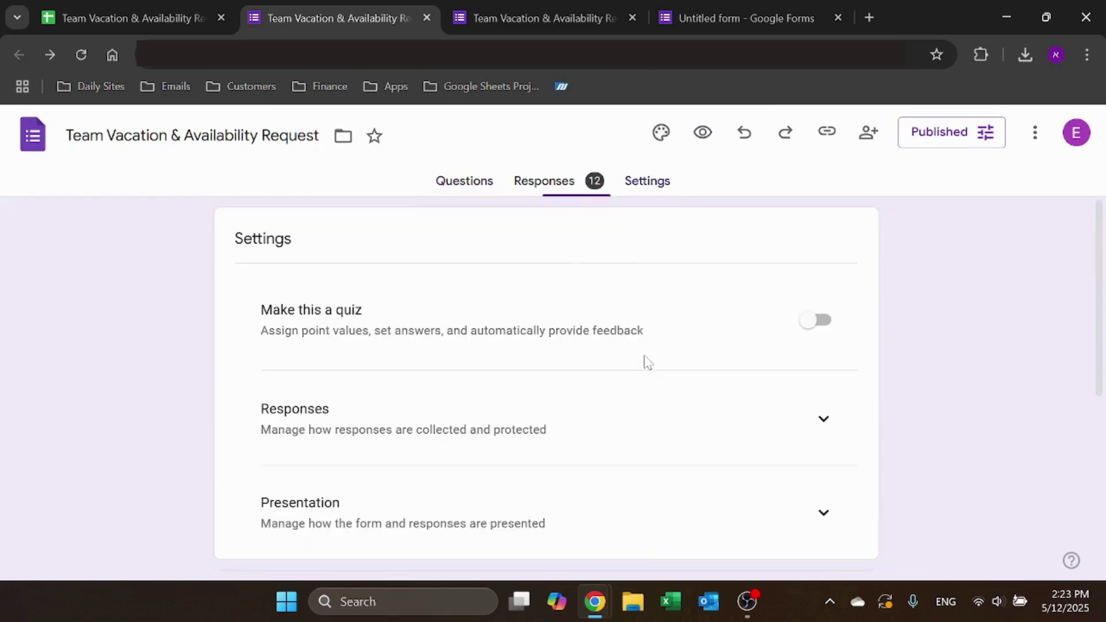
scroll(474, 340, down, 5)
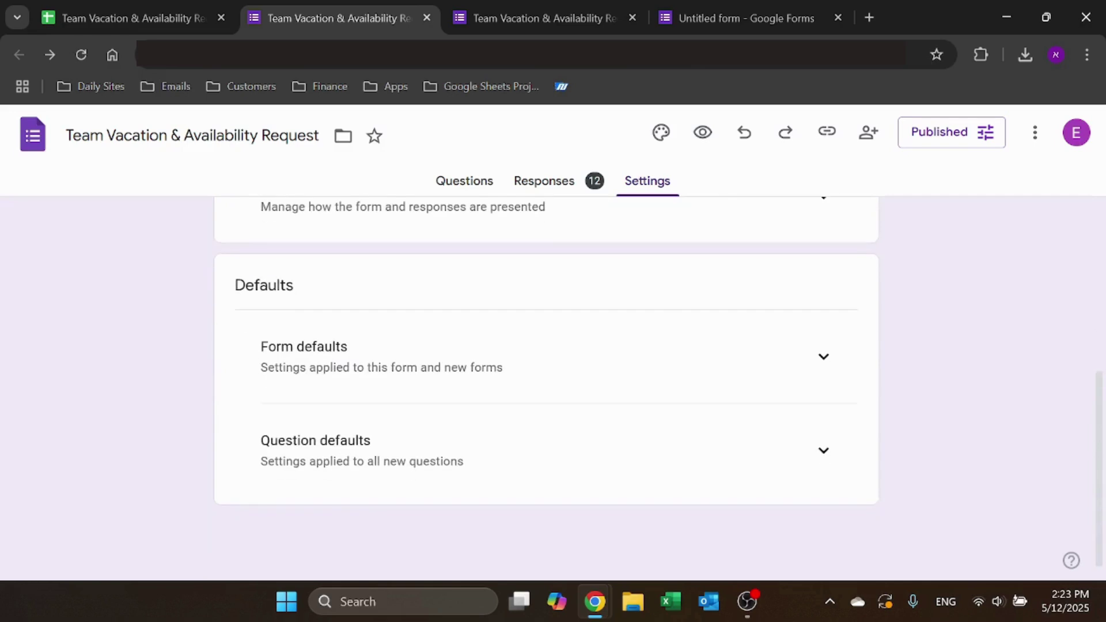
scroll(626, 315, up, 4)
click(826, 359)
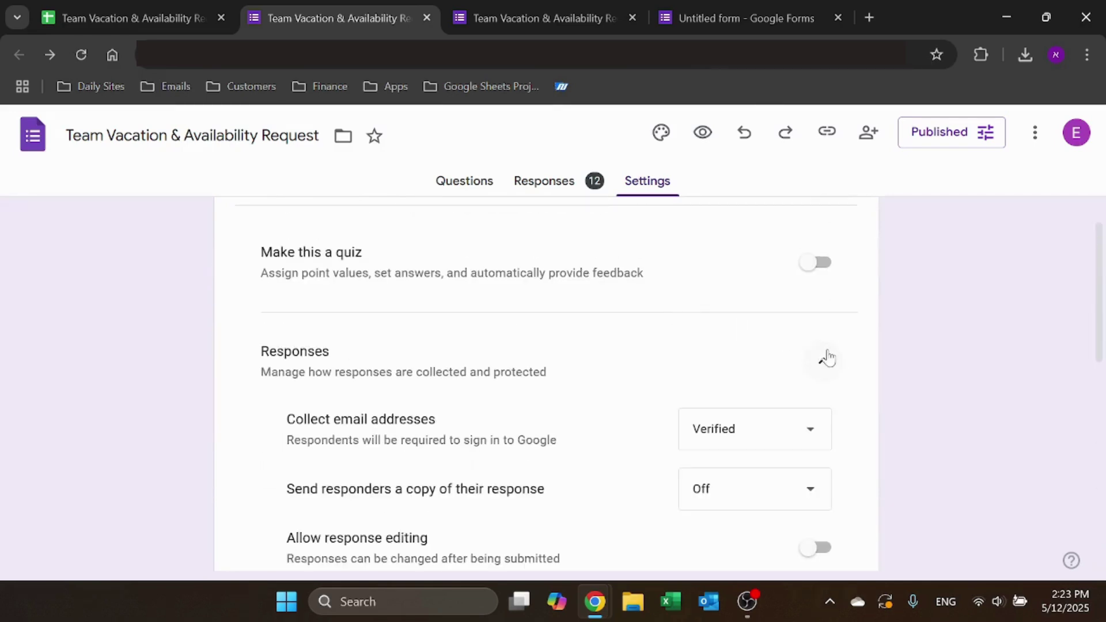
scroll(828, 357, up, 3)
scroll(746, 345, down, 2)
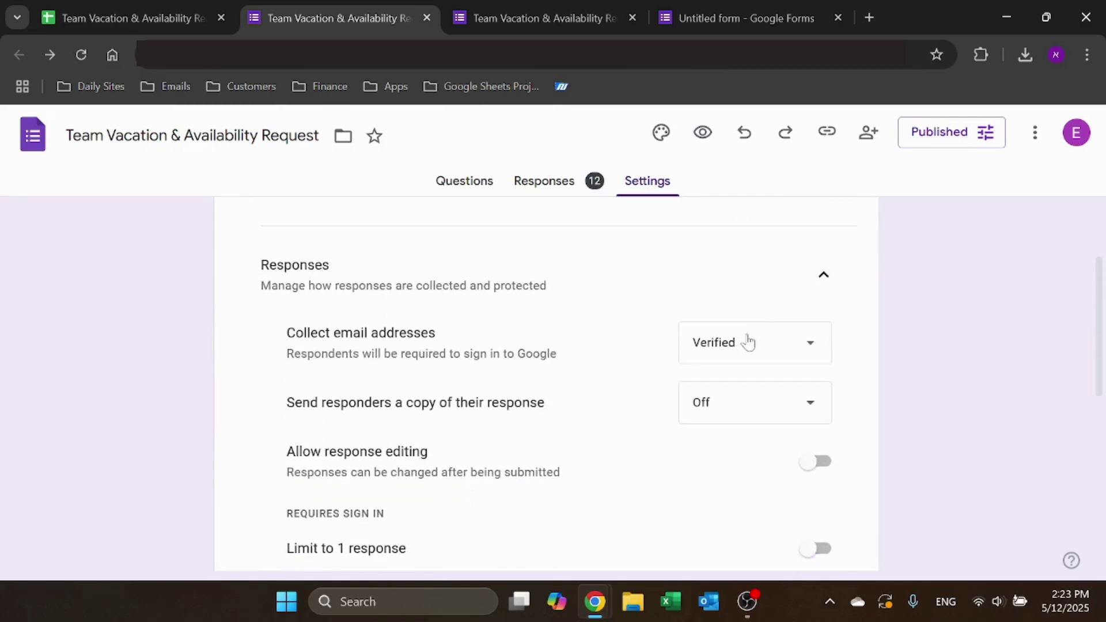
click(819, 286)
scroll(533, 222, up, 2)
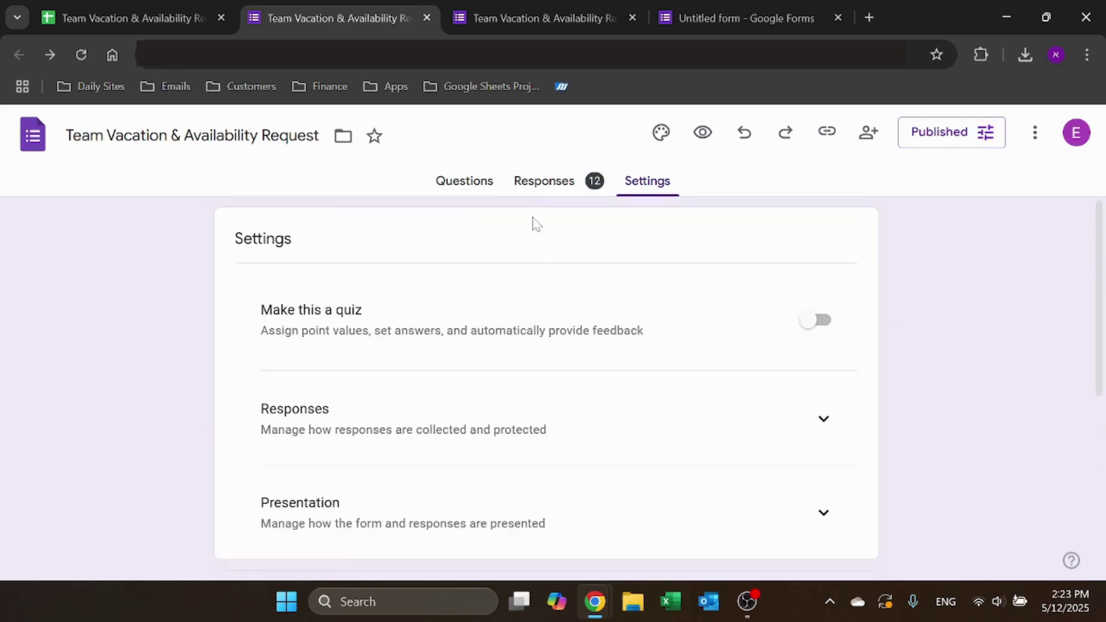
click(557, 184)
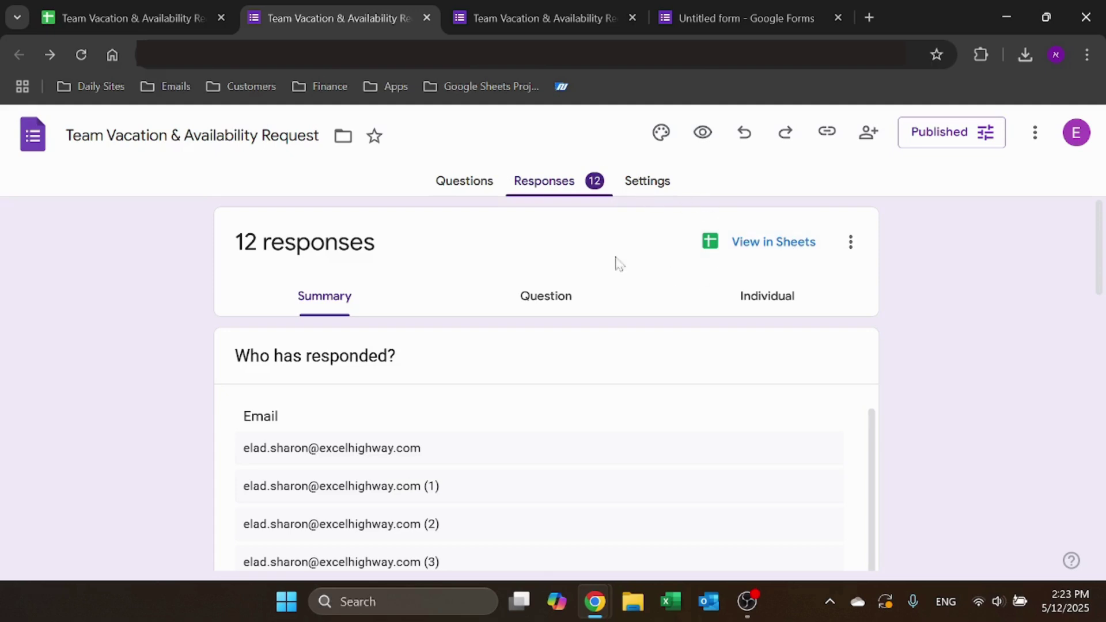
click(463, 184)
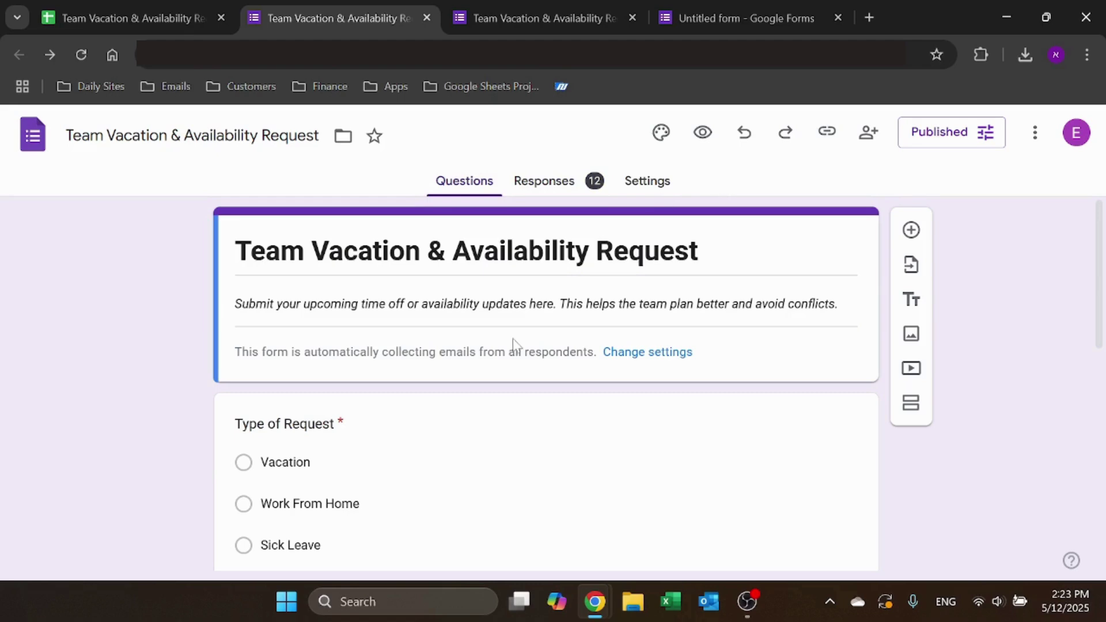
In the form preview, tick the email-recording box and choose Vacation as the request type.
click(607, 11)
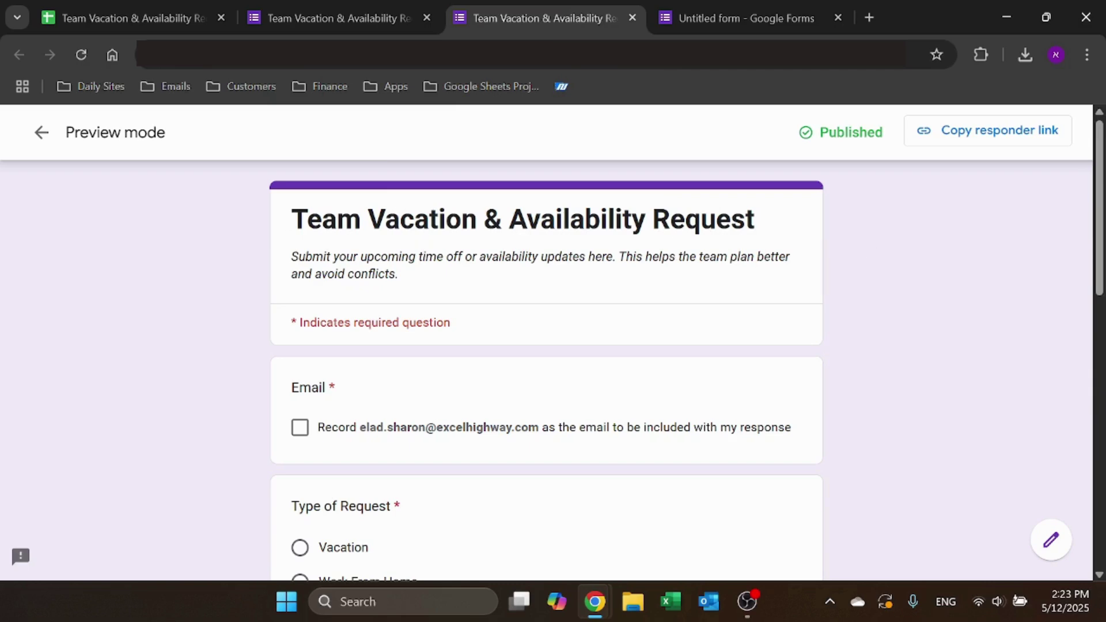
scroll(335, 362, down, 1)
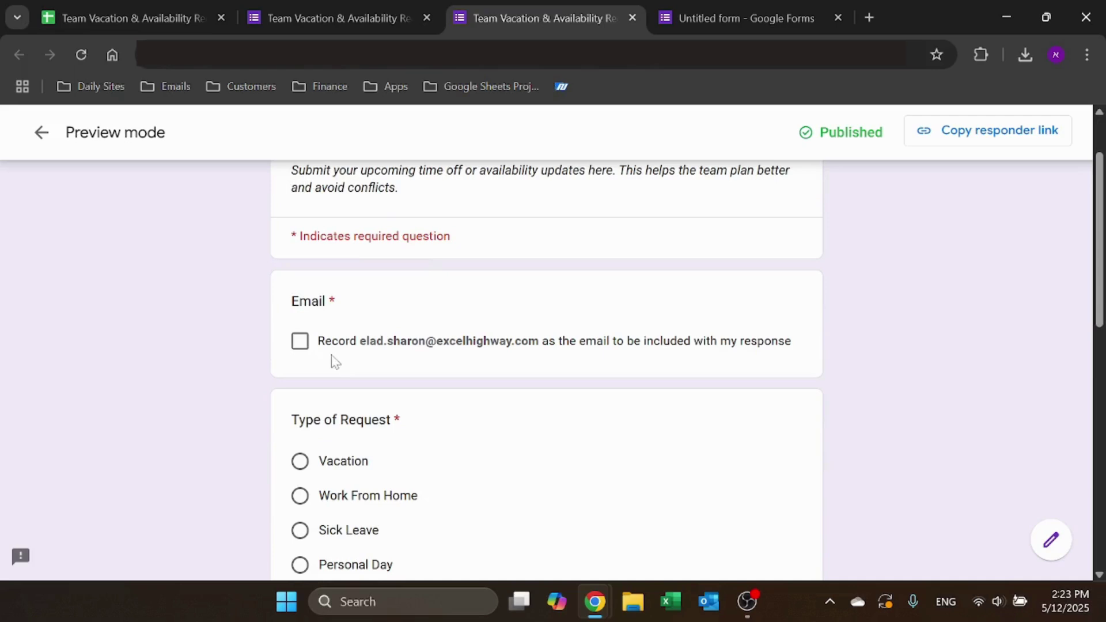
click(300, 342)
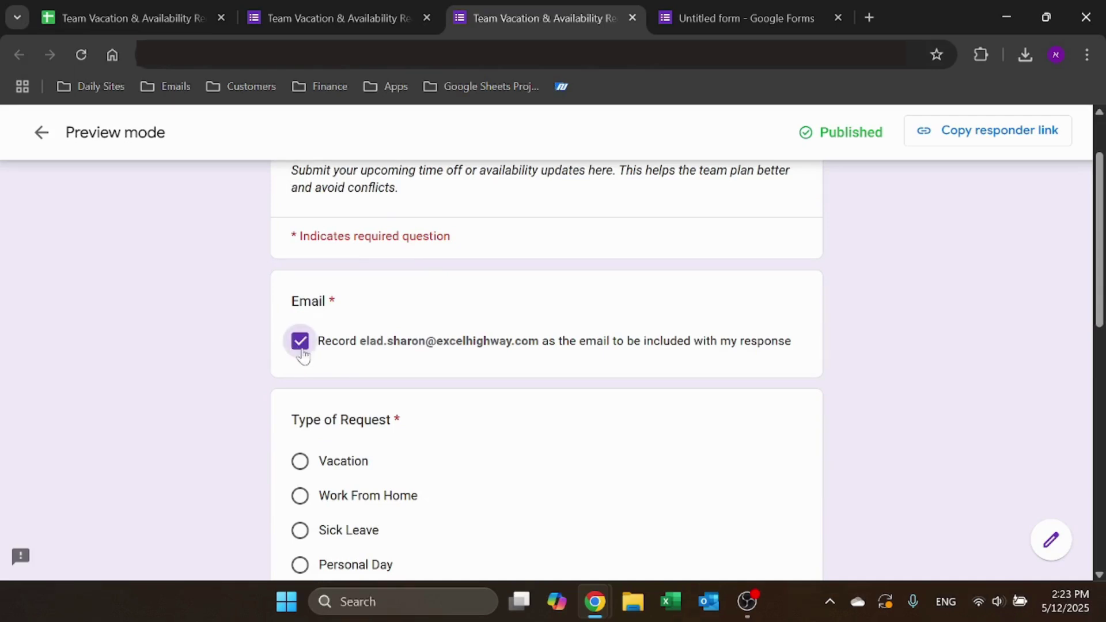
scroll(300, 345, down, 2)
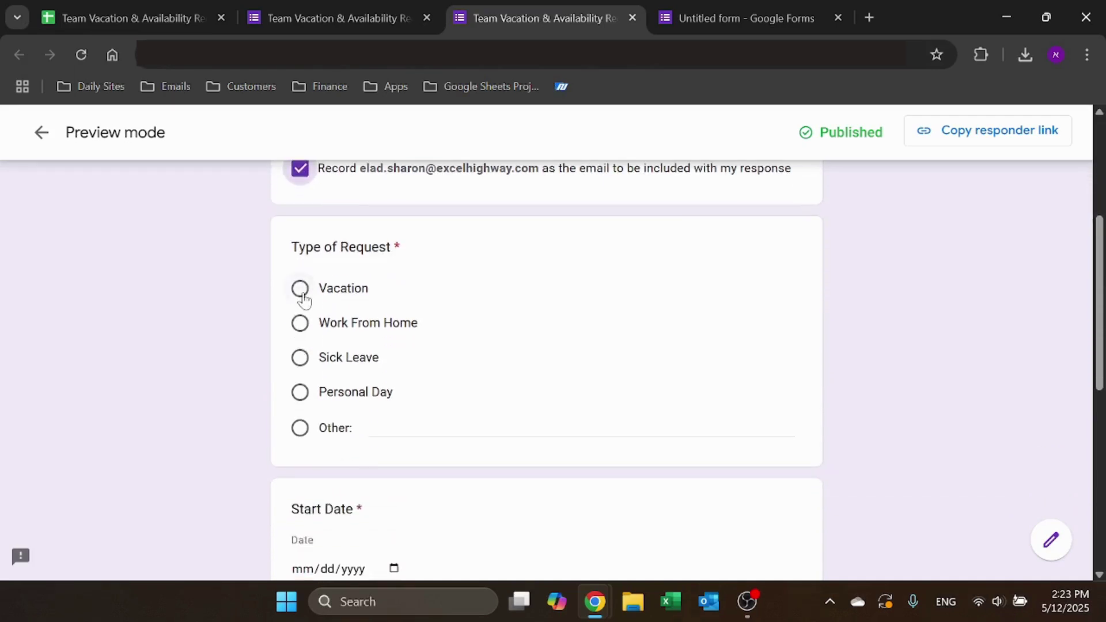
click(301, 290)
Set the Start Date to June 30, 2025 and the End Date to 07/02/2025.
scroll(304, 300, down, 3)
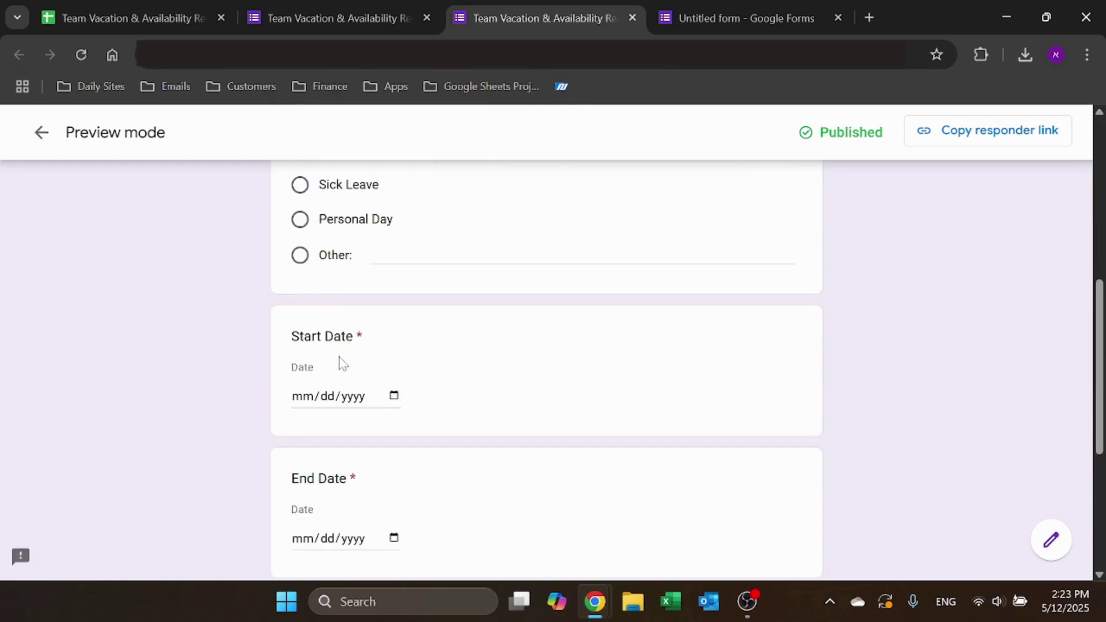
click(394, 395)
click(459, 163)
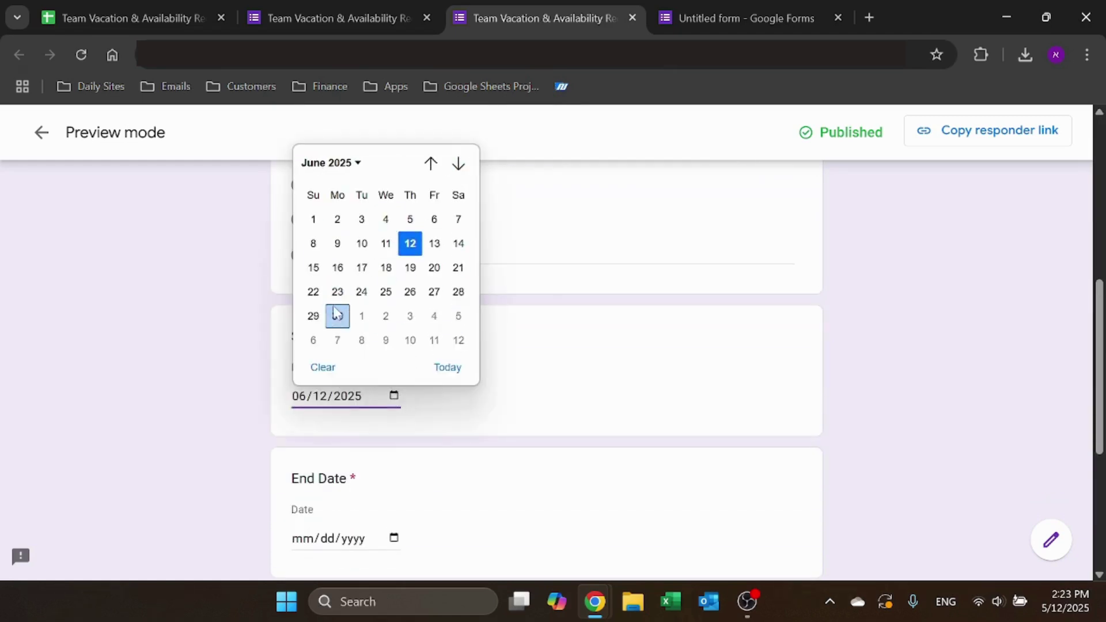
click(338, 315)
scroll(409, 419, down, 2)
click(394, 452)
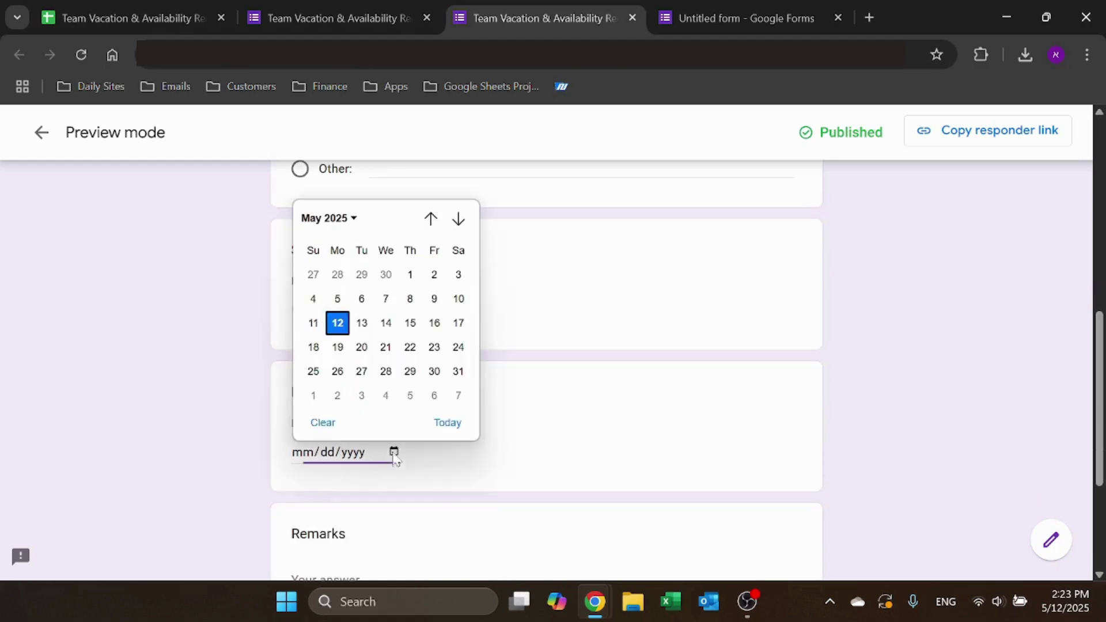
click(459, 218)
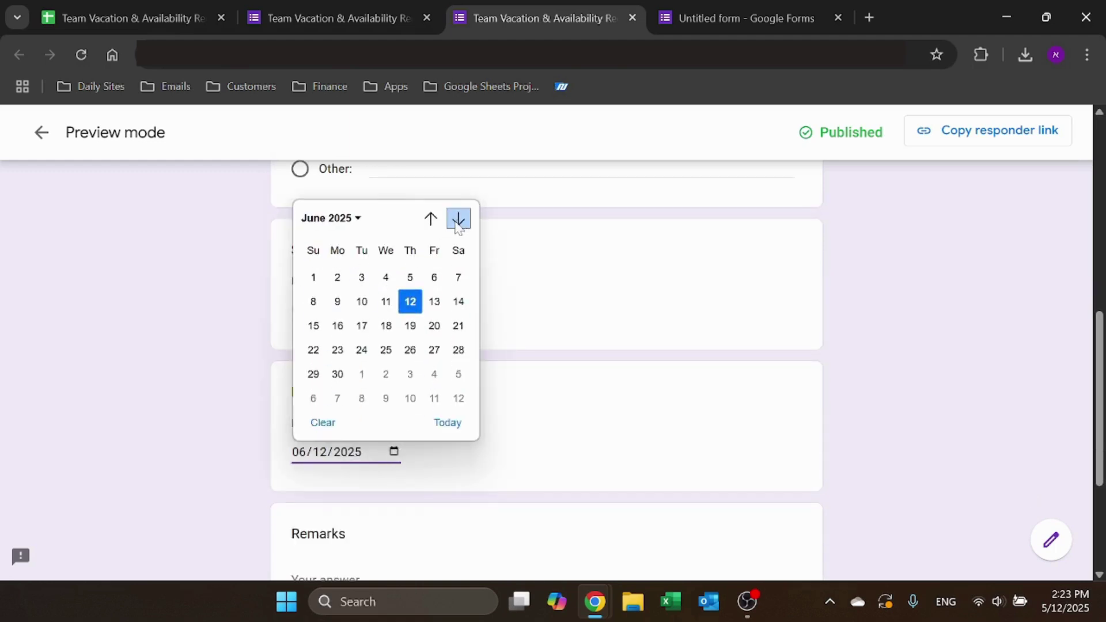
click(386, 372)
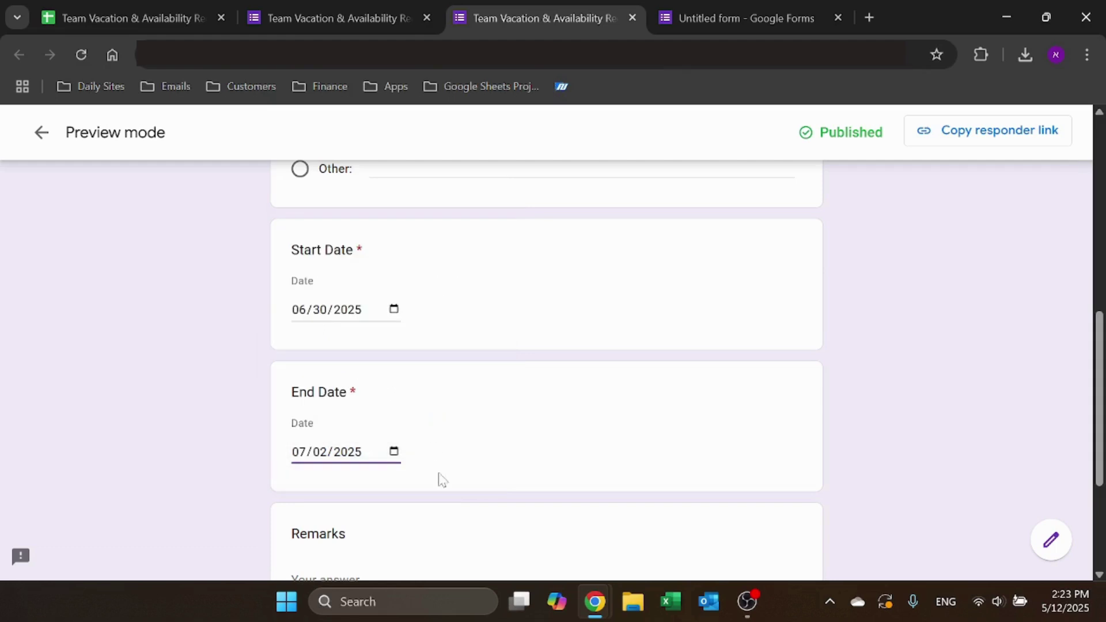
Enter 'My vacation' as the Remarks answer and return to the top of the form.
scroll(428, 439, down, 4)
click(416, 367)
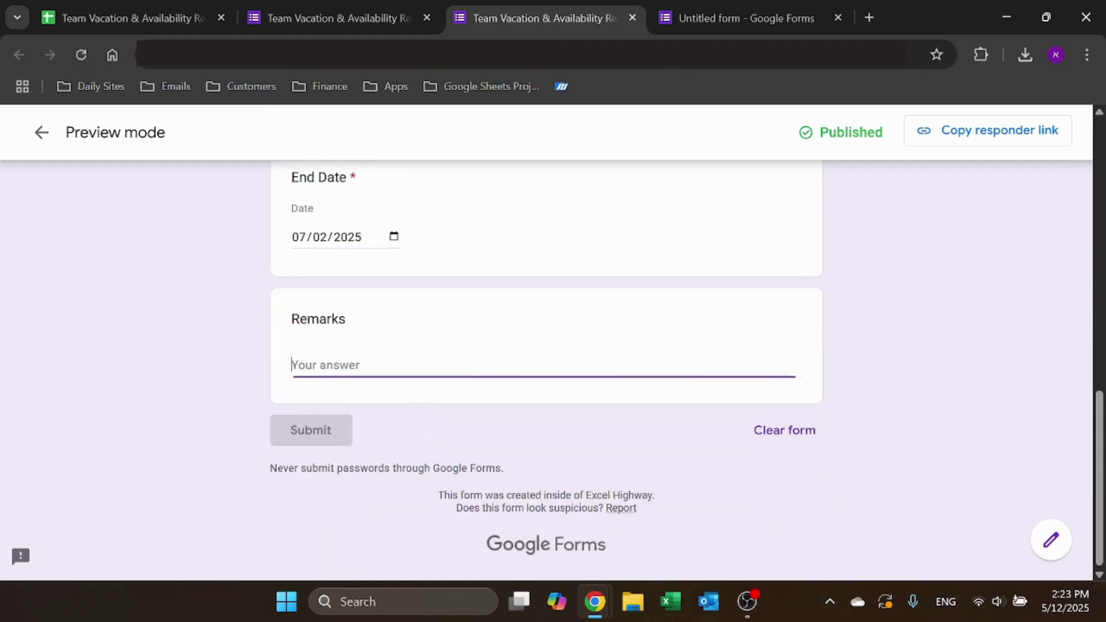
text(My vacation)
click(172, 387)
scroll(175, 386, up, 15)
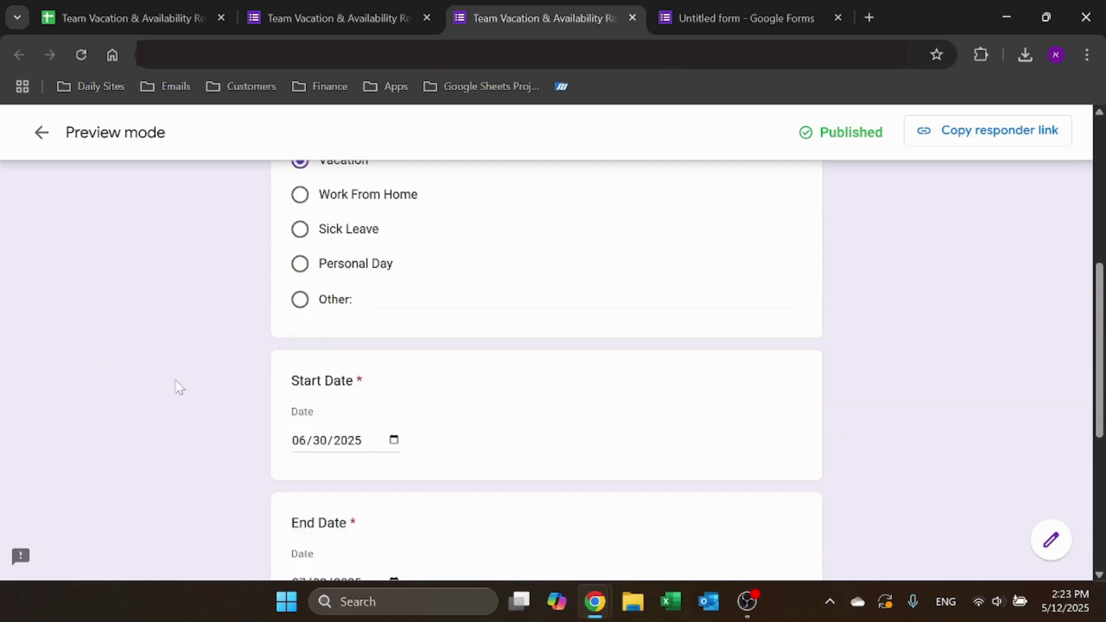
scroll(230, 368, down, 12)
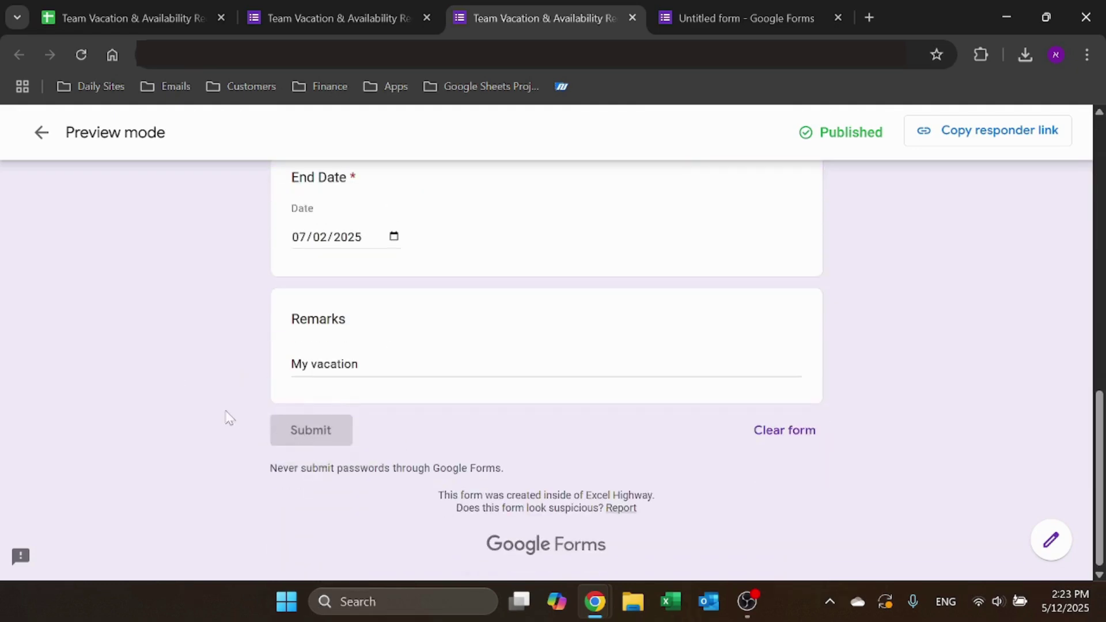
scroll(154, 382, up, 15)
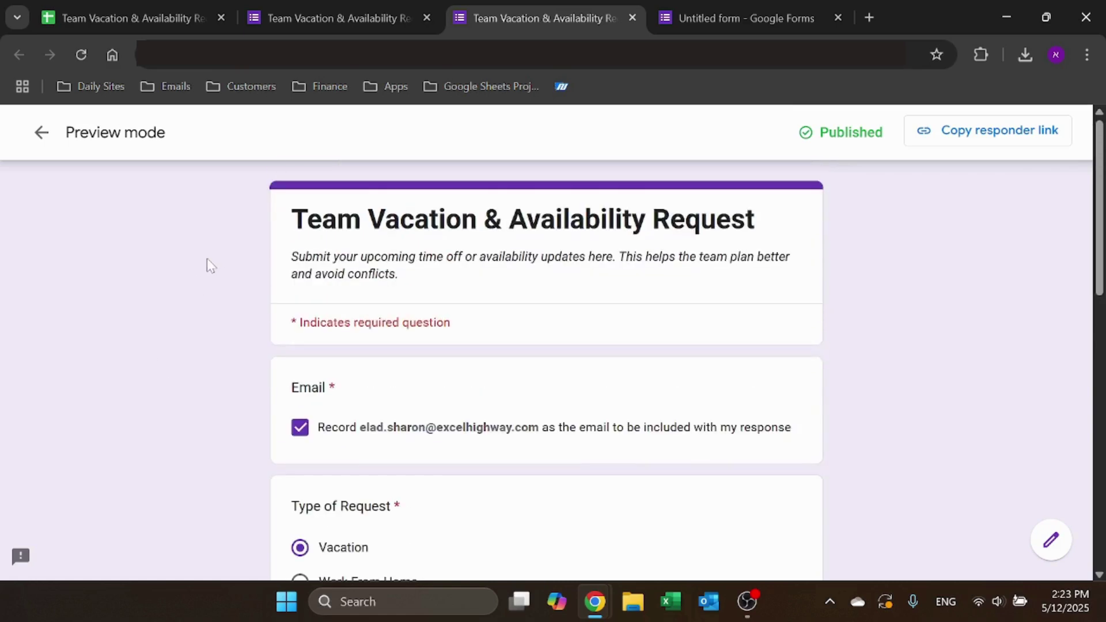
scroll(253, 420, down, 2)
scroll(320, 294, up, 2)
Copy the form's responder link and load the live form from it.
click(1004, 141)
click(1029, 237)
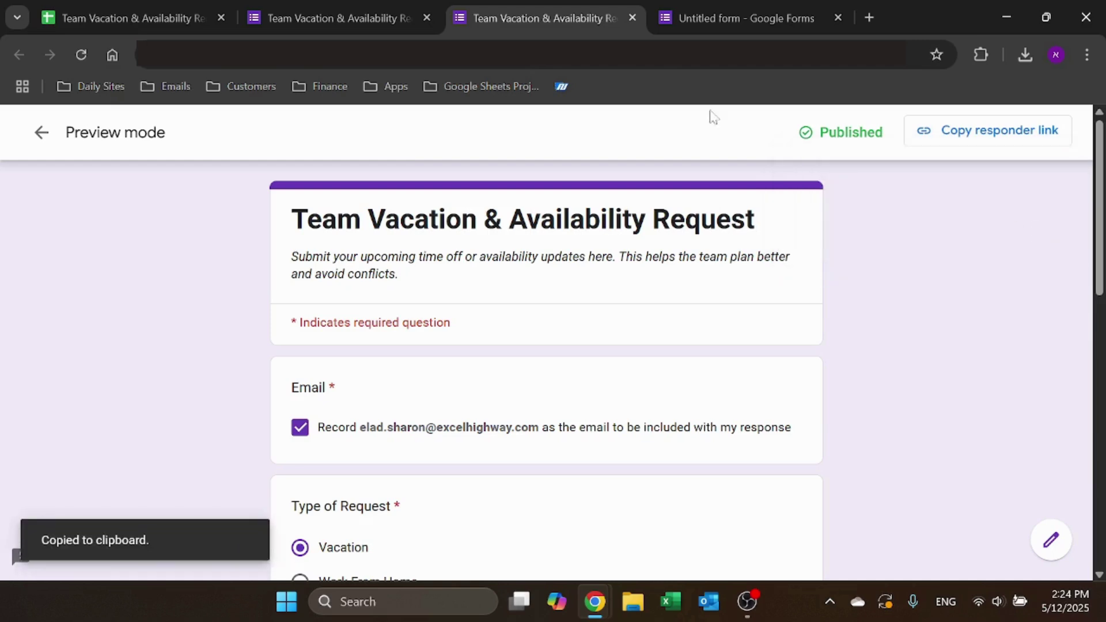
click(711, 54)
key(ctrl+v)
key(Return)
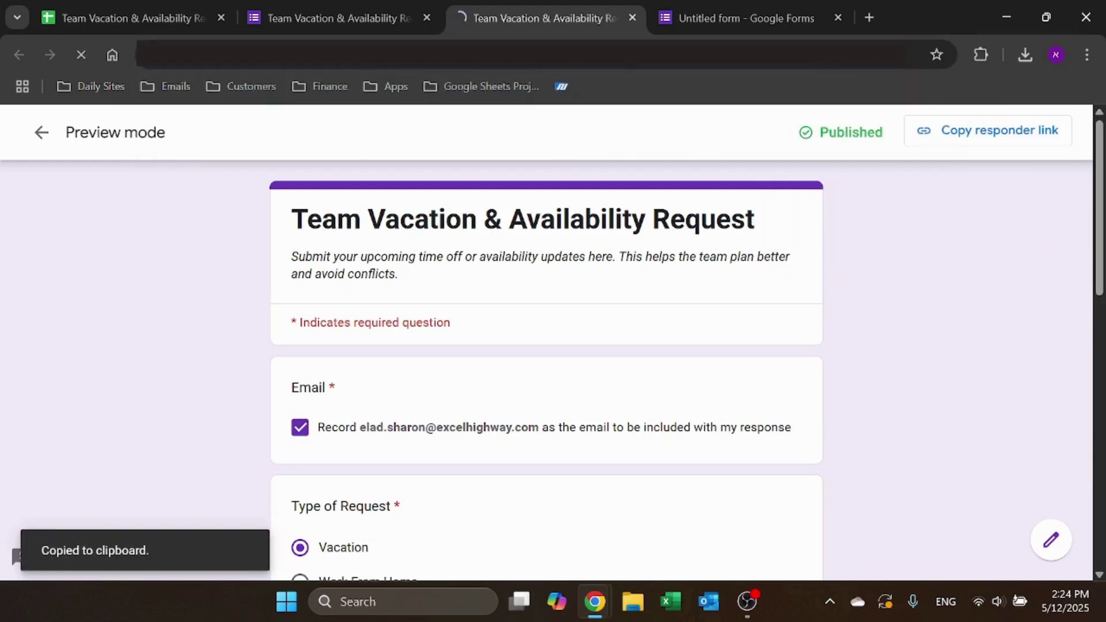
Tick the email-recording box and set the Start Date to 07/28/2025.
click(298, 397)
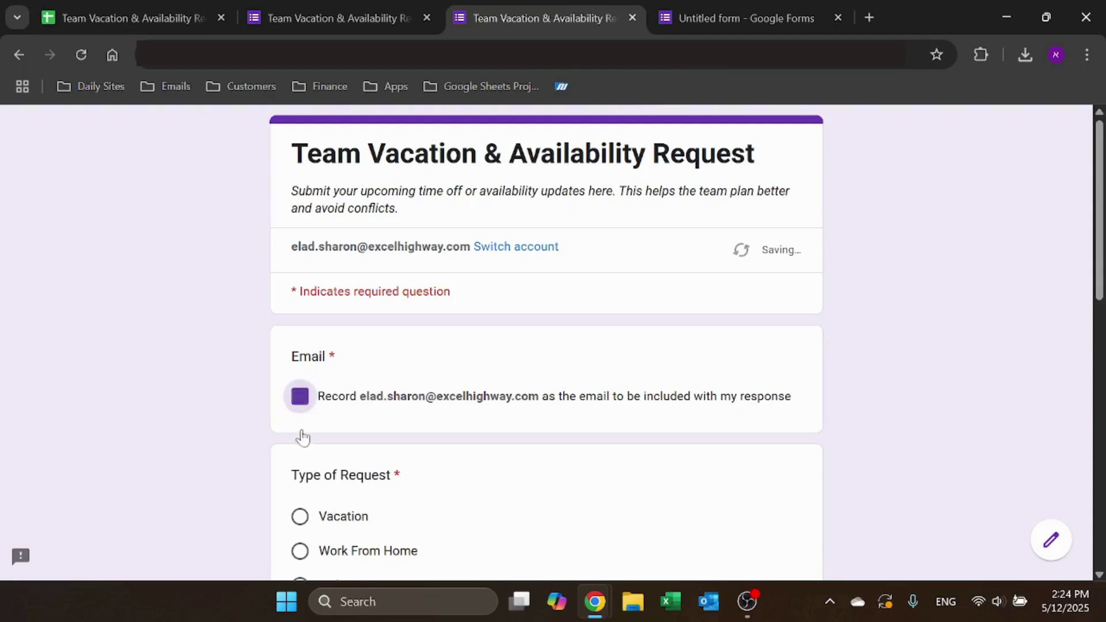
scroll(248, 452, down, 9)
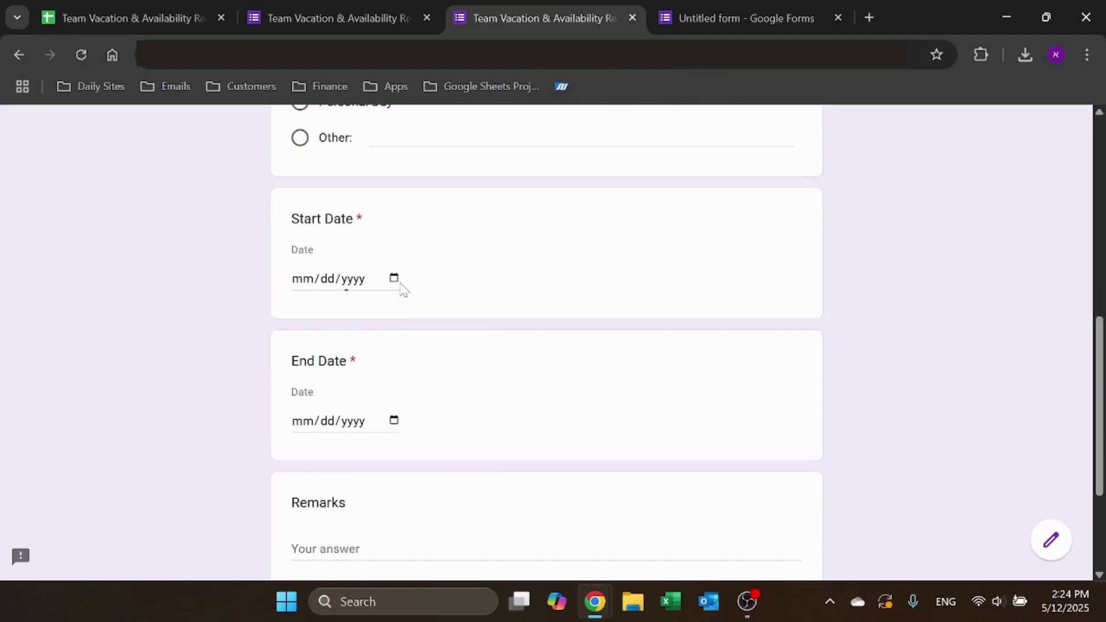
click(394, 279)
click(459, 308)
click(459, 309)
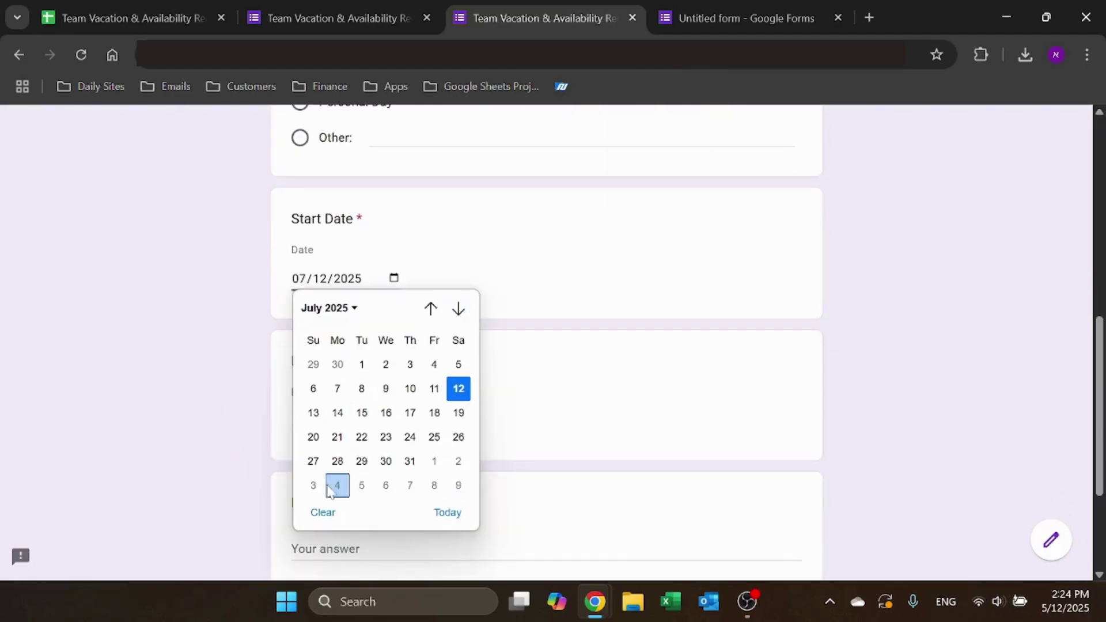
click(337, 461)
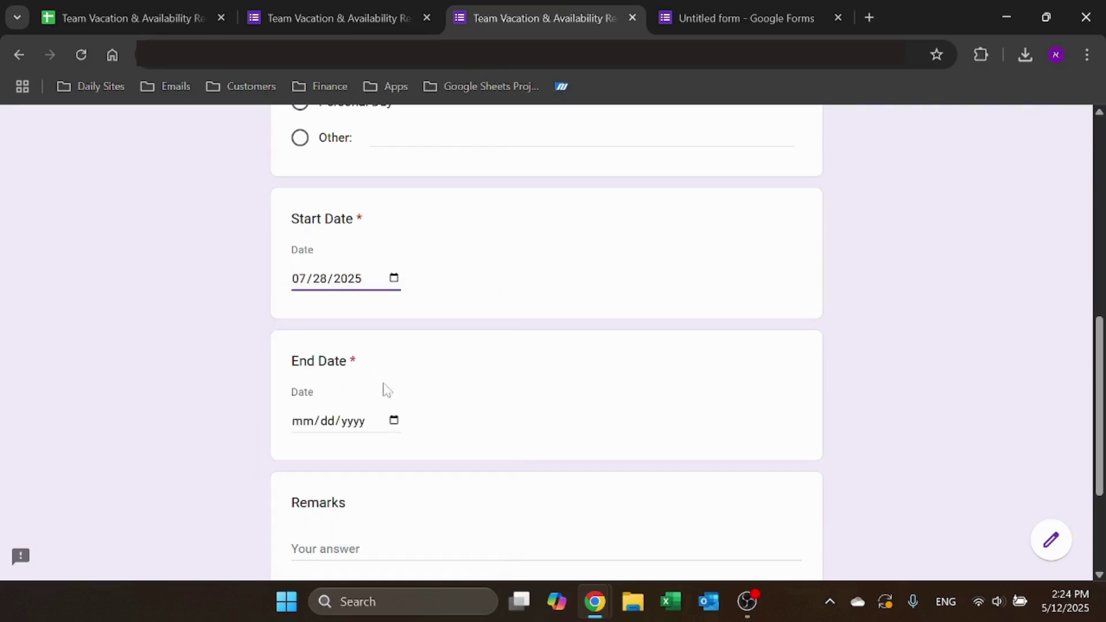
Set the End Date to 07/30/2025.
click(389, 430)
click(388, 444)
click(395, 422)
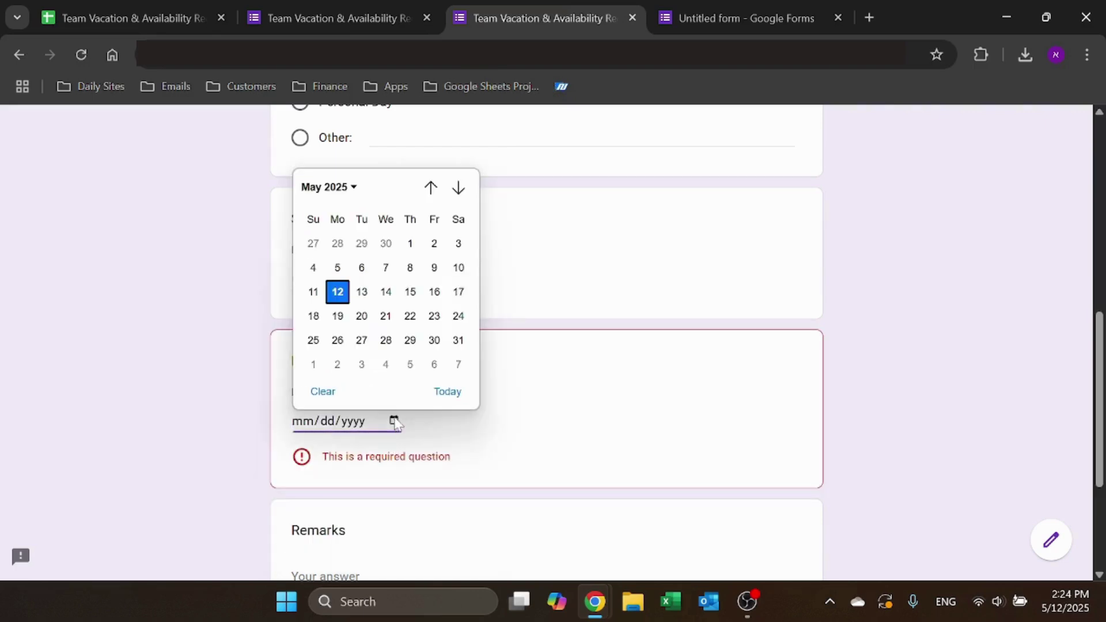
click(459, 188)
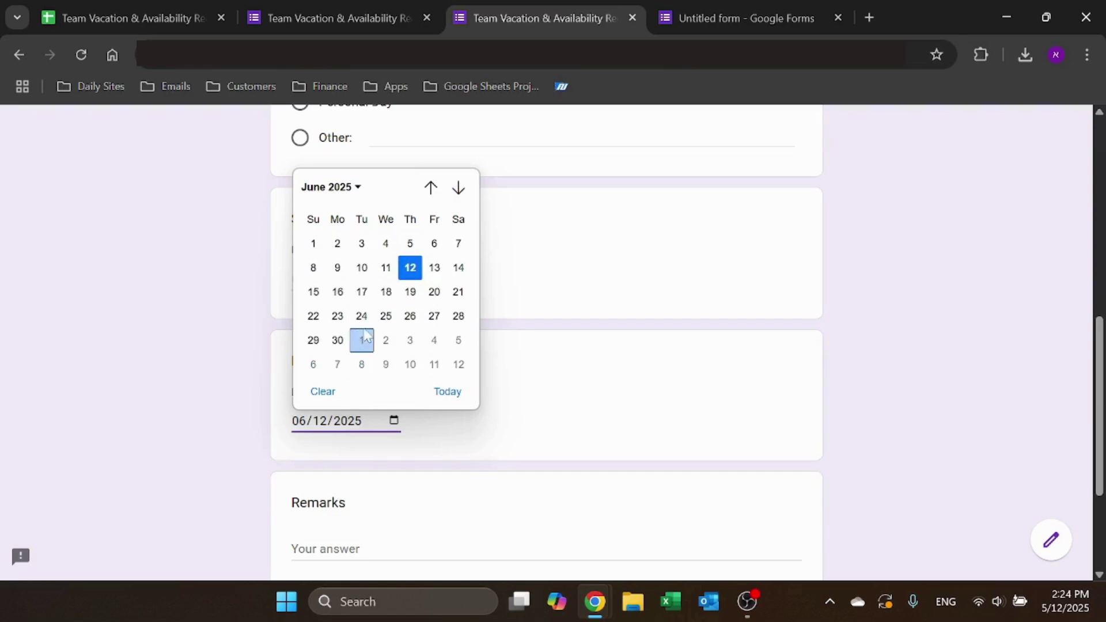
click(458, 188)
click(386, 340)
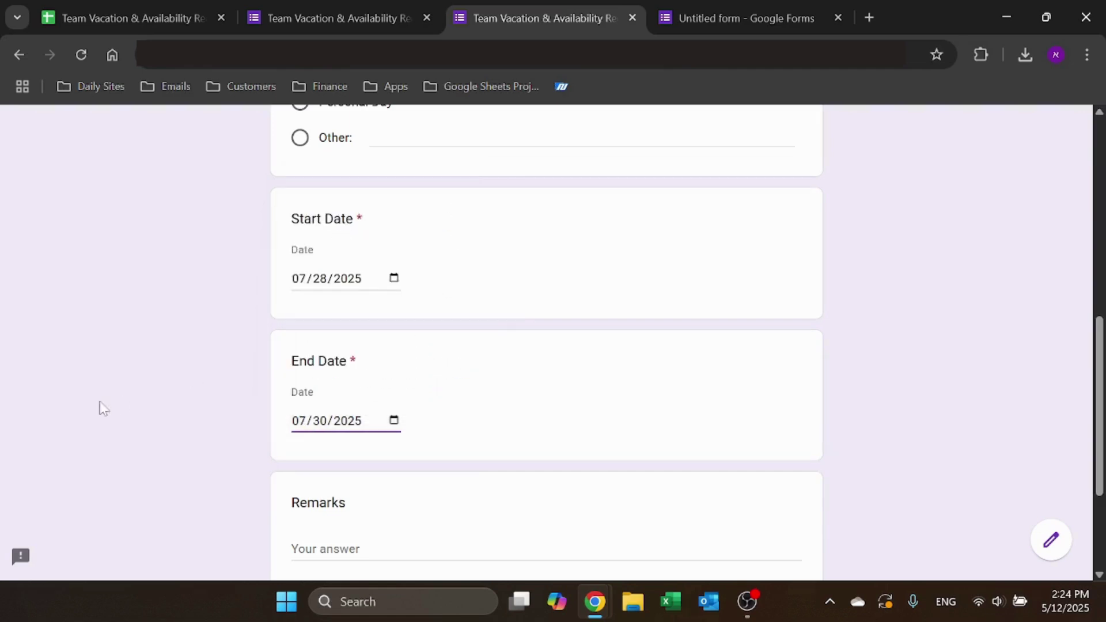
Add a remark, submit the request, and close the leftover Untitled form.
scroll(185, 400, down, 3)
click(496, 366)
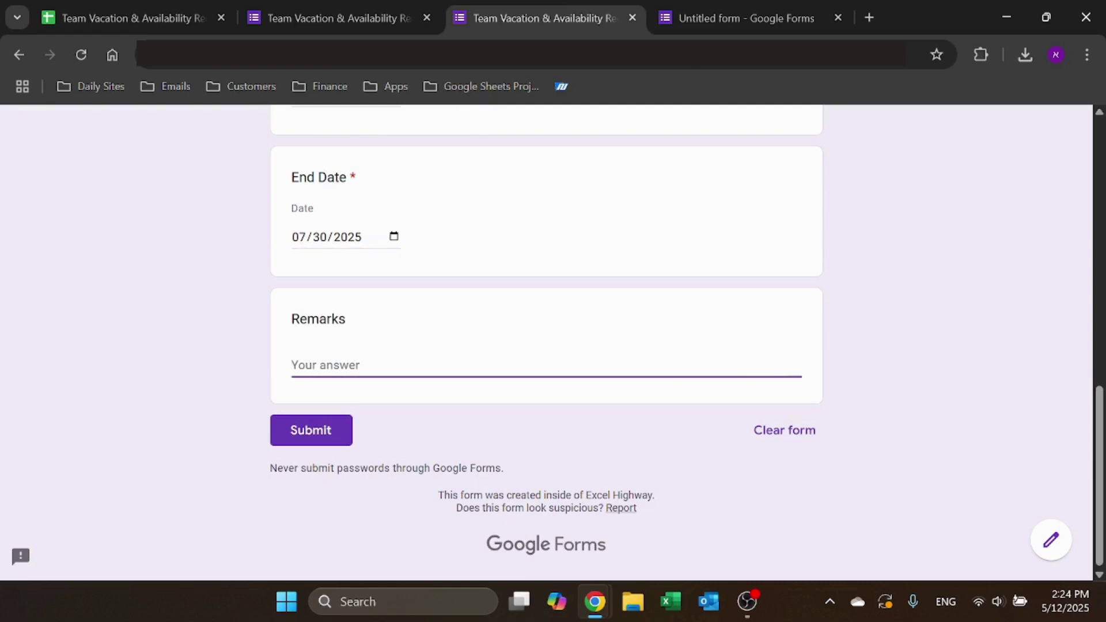
text(My vacation)
click(330, 424)
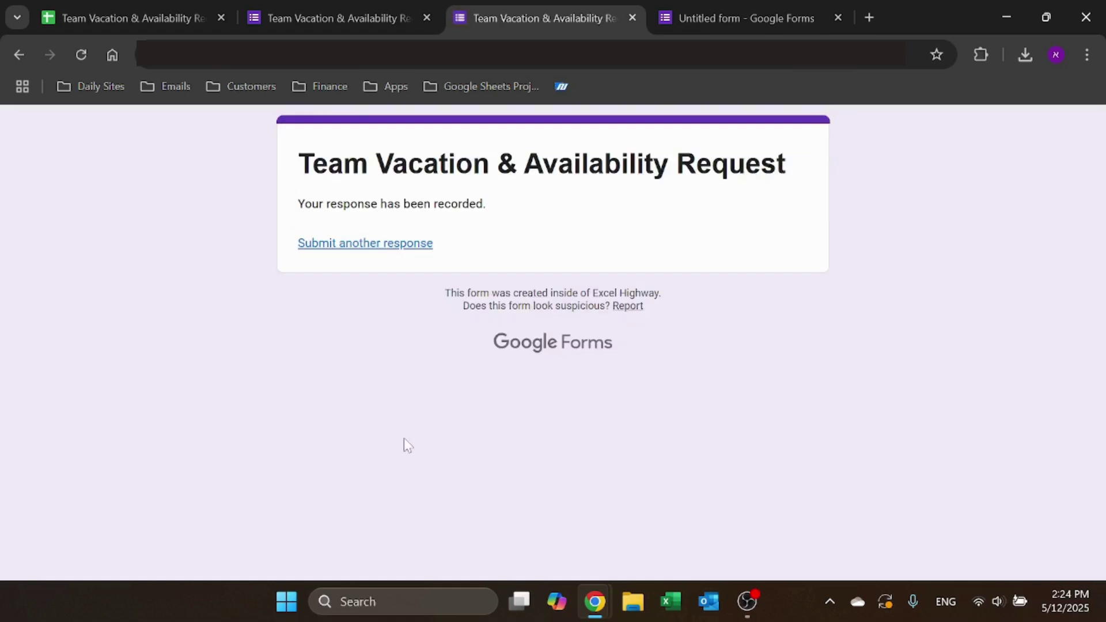
click(838, 18)
In Form Responses 1, check row 14's 7/28–7/30/2025 Vacation request, counted as 3 days.
click(132, 18)
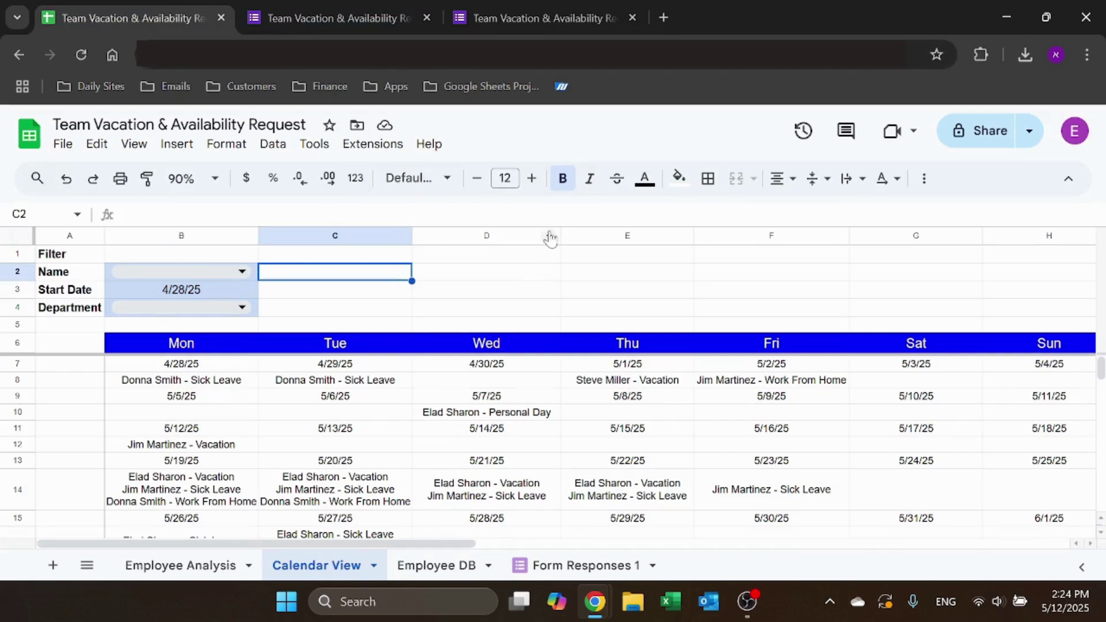
click(581, 567)
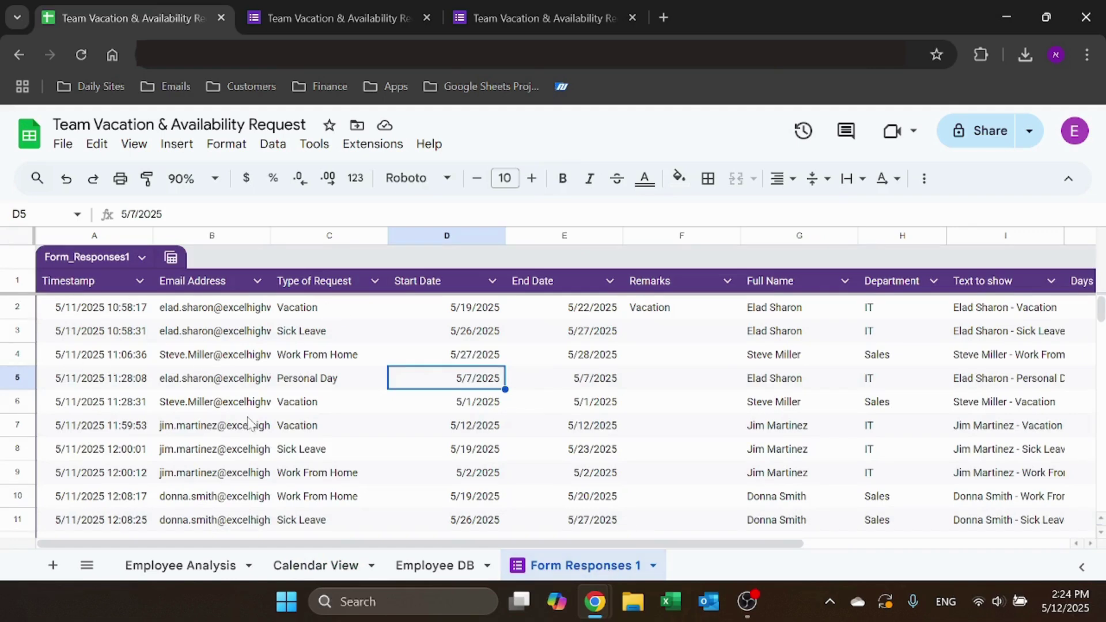
scroll(249, 425, down, 5)
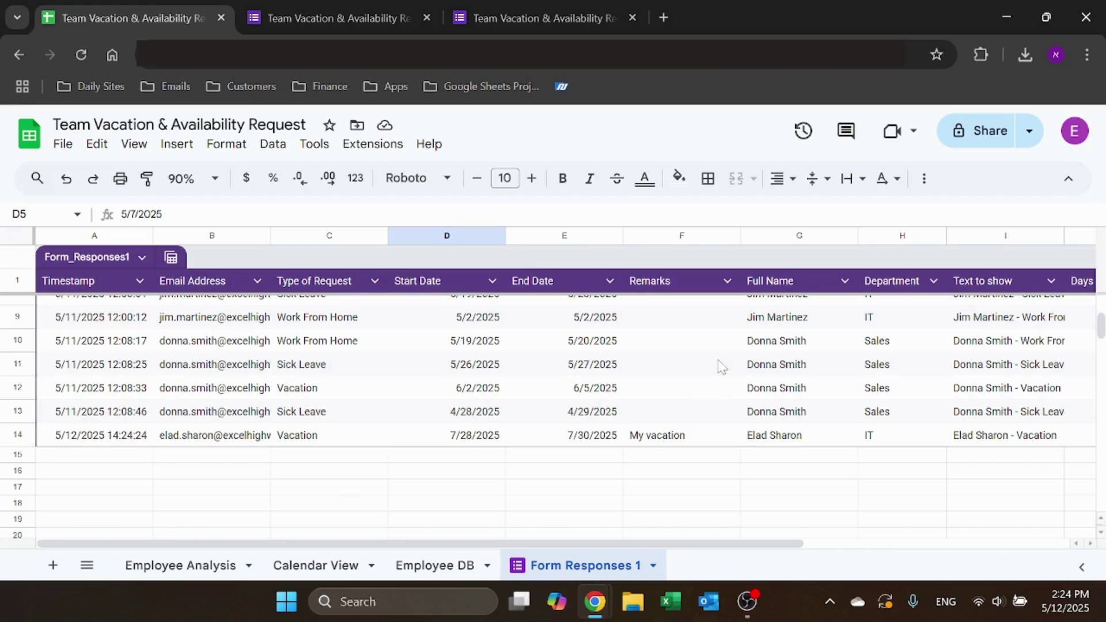
click(121, 237)
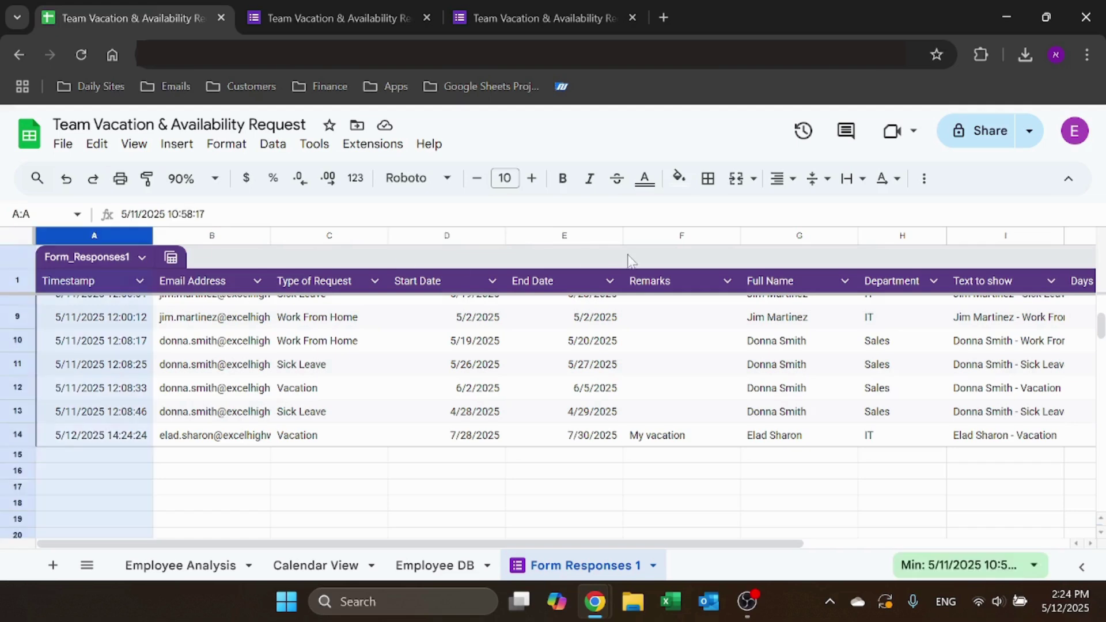
click(676, 235)
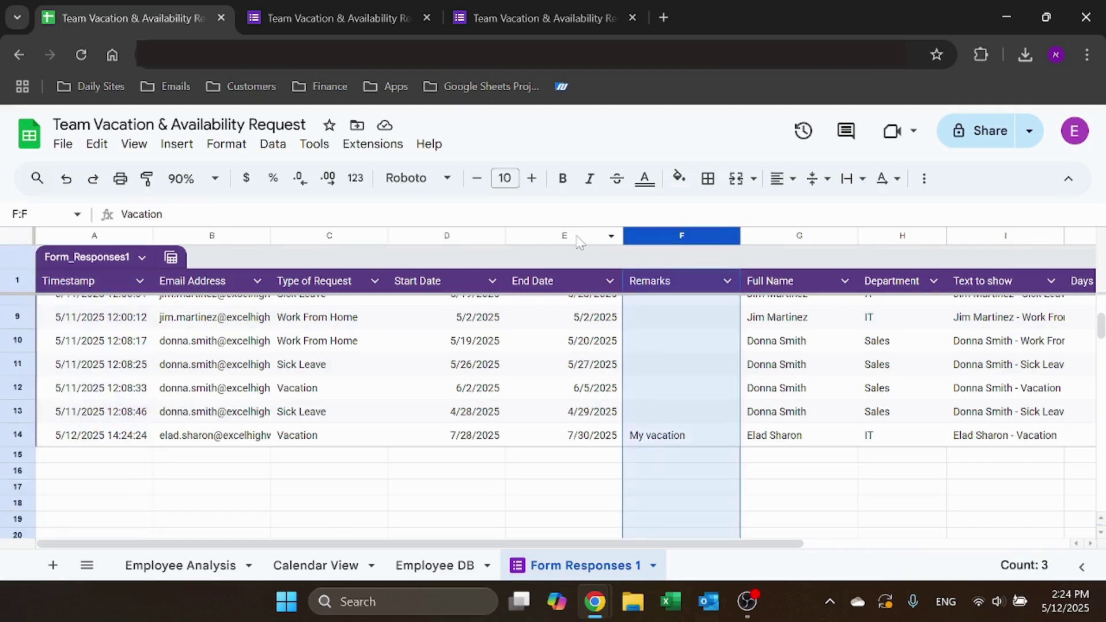
click(872, 470)
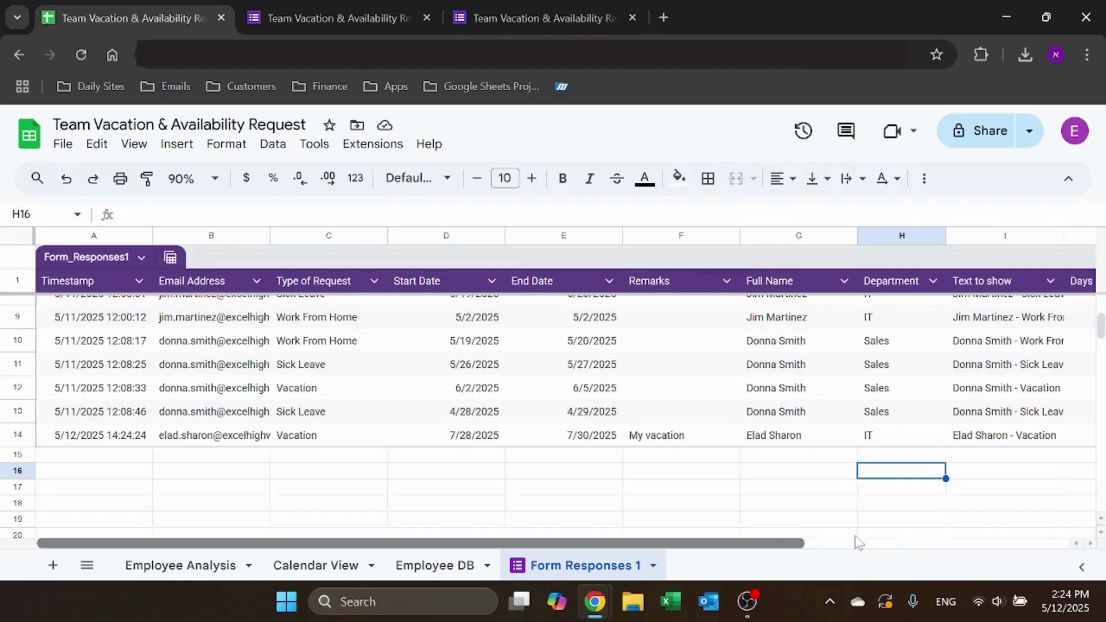
scroll(1028, 523, right, 6)
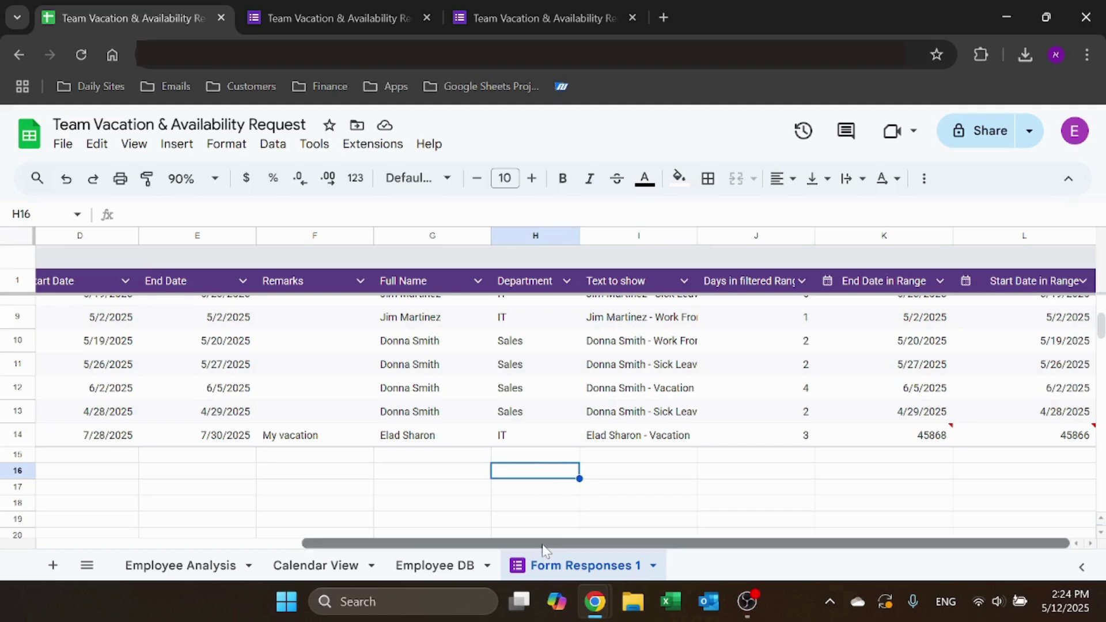
drag(541, 544, 144, 457)
scroll(272, 357, up, 3)
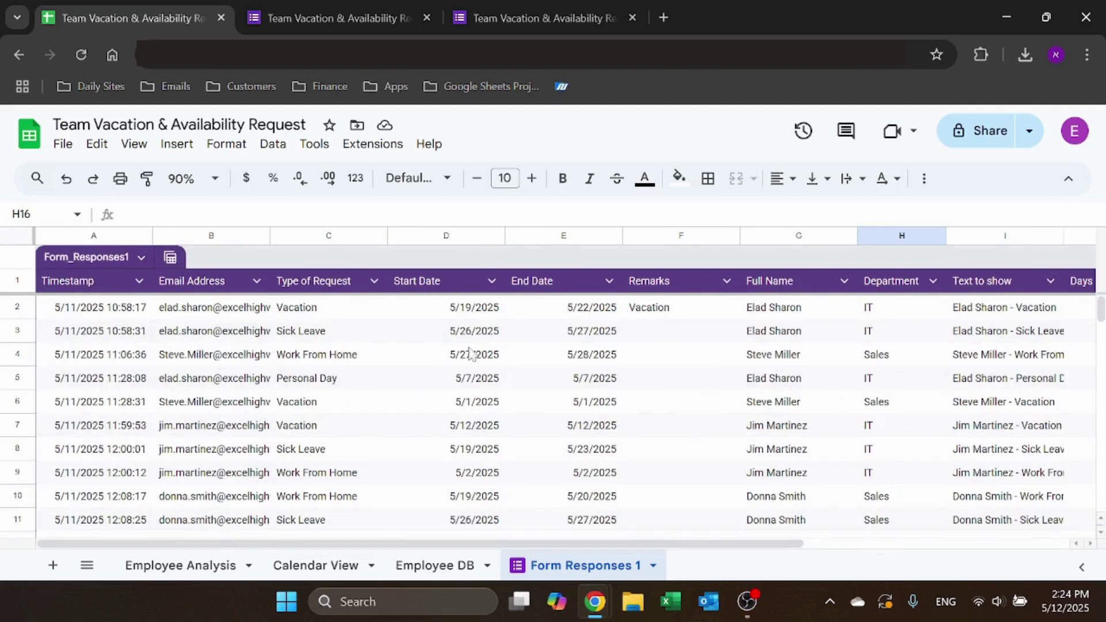
Review the Employee DB's first email, full name and department, then go to Calendar View.
click(437, 566)
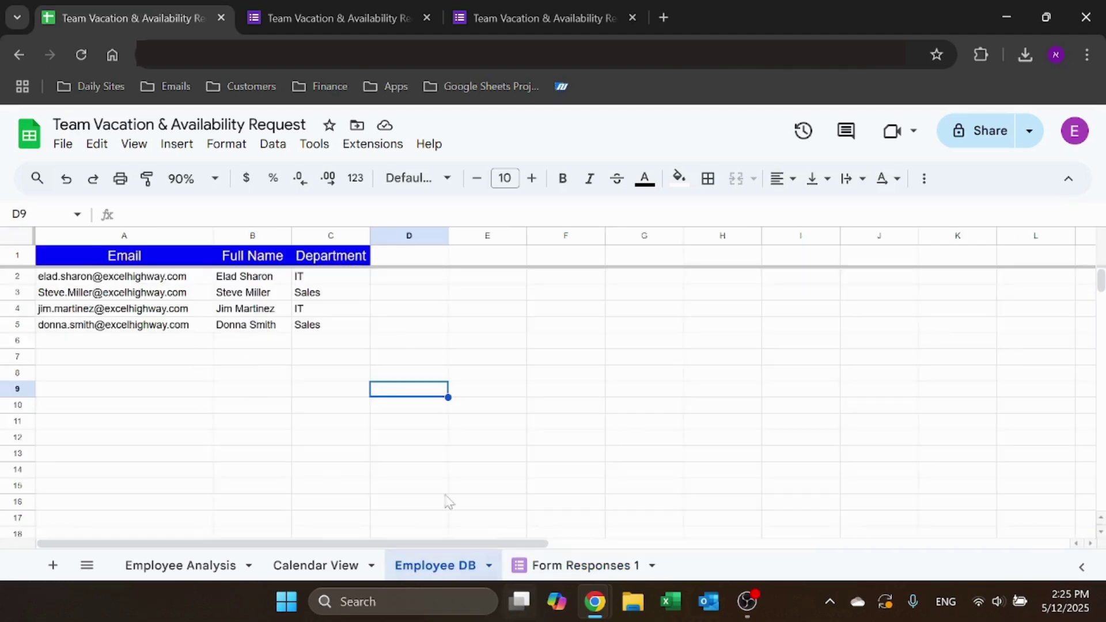
click(157, 282)
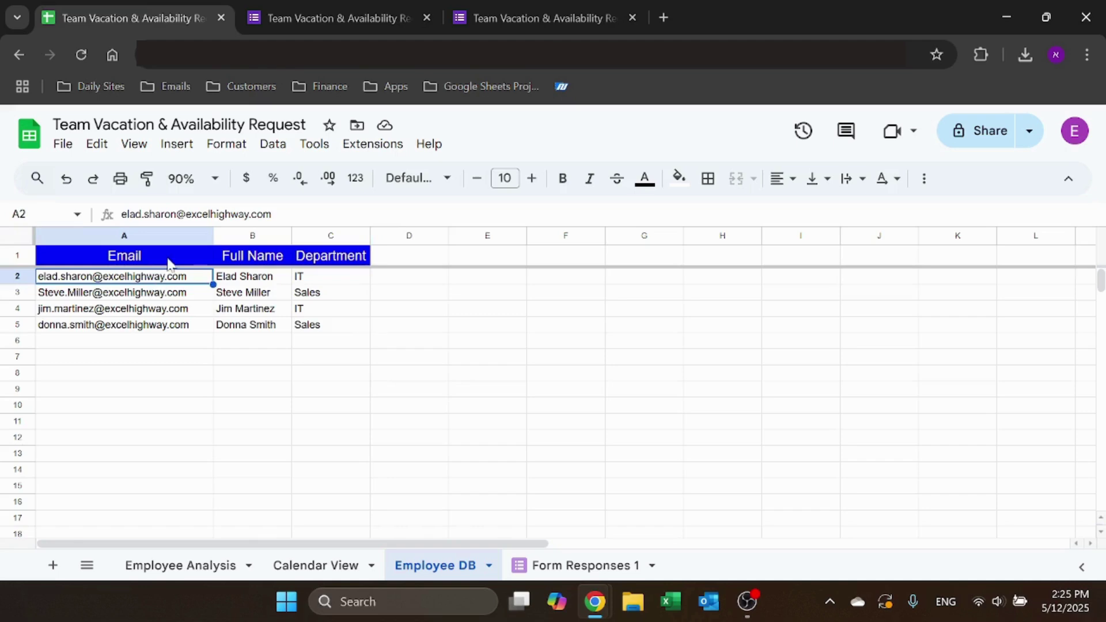
click(268, 283)
click(333, 281)
drag(481, 341, 481, 358)
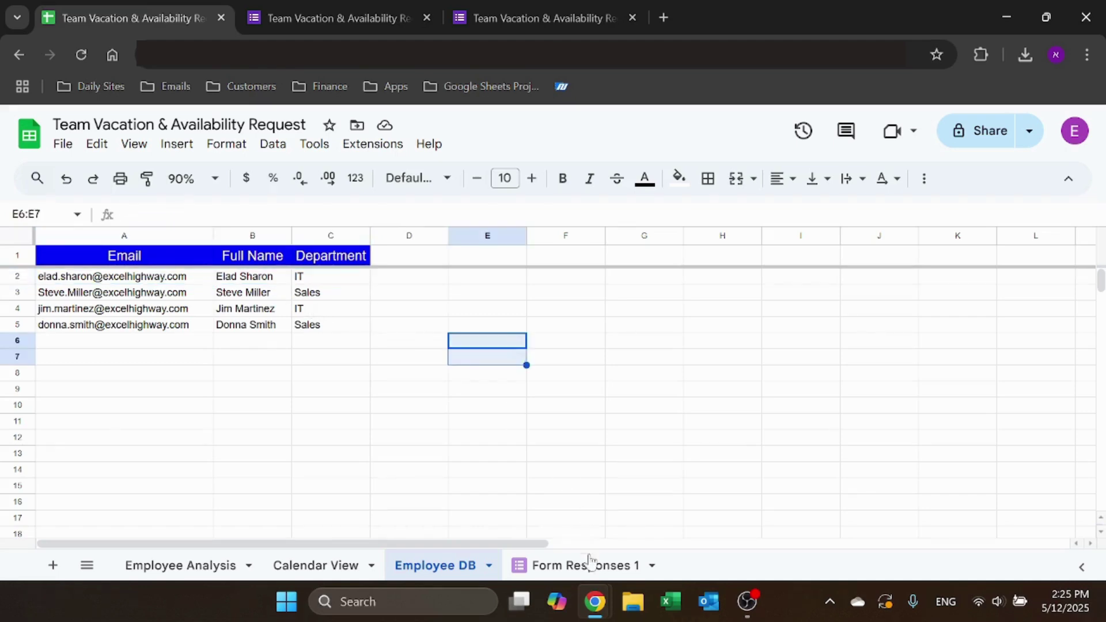
click(589, 564)
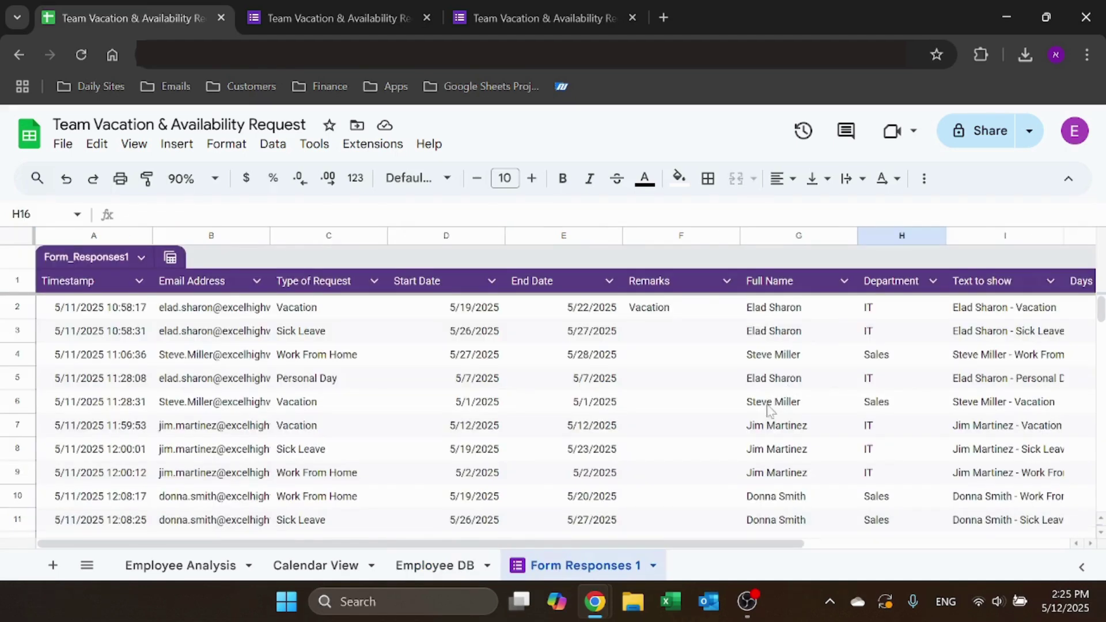
click(426, 567)
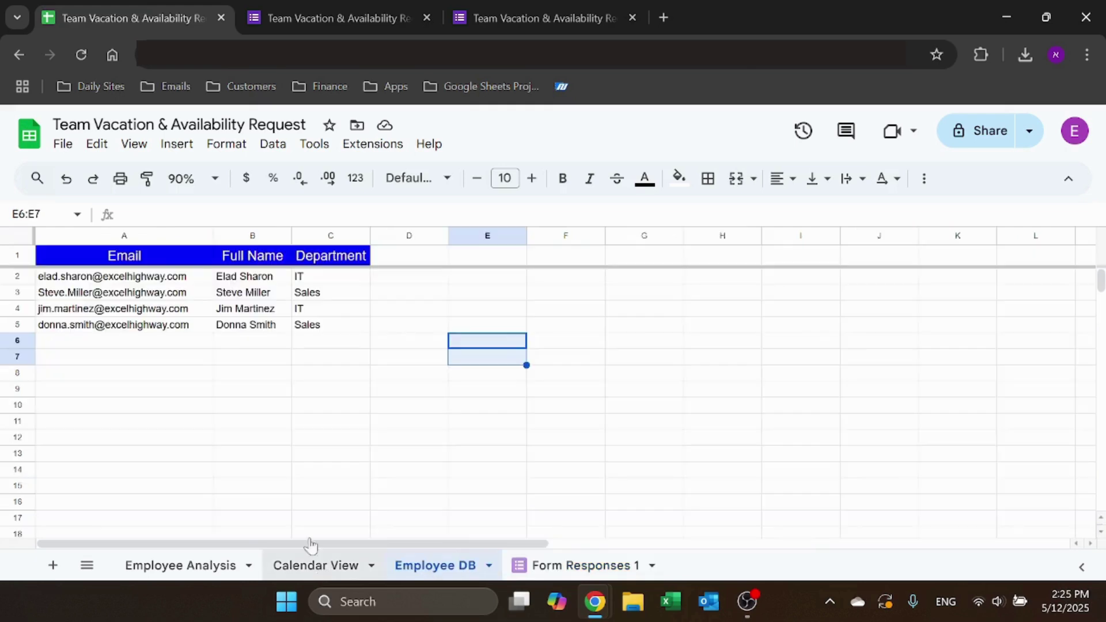
click(326, 568)
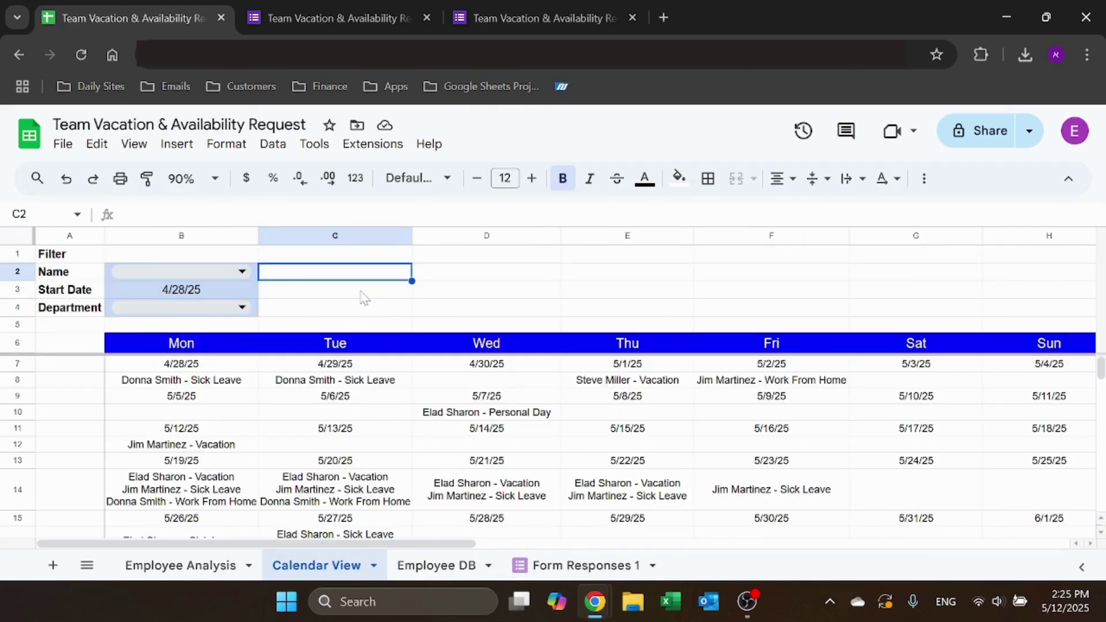
Filter the Calendar View to IT department entries.
click(241, 272)
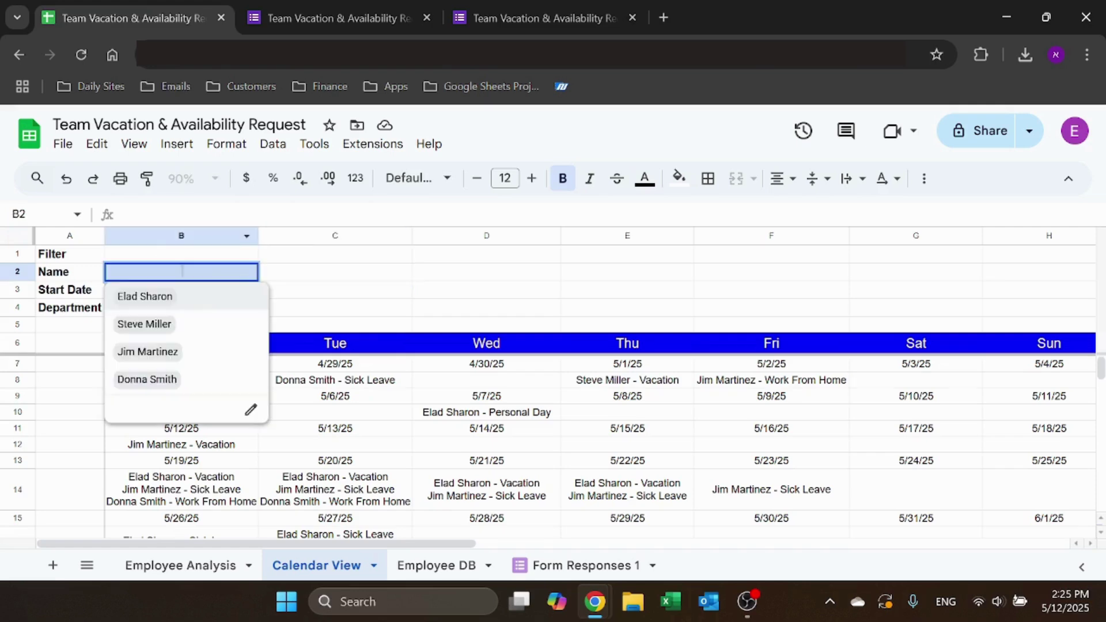
click(309, 274)
click(219, 292)
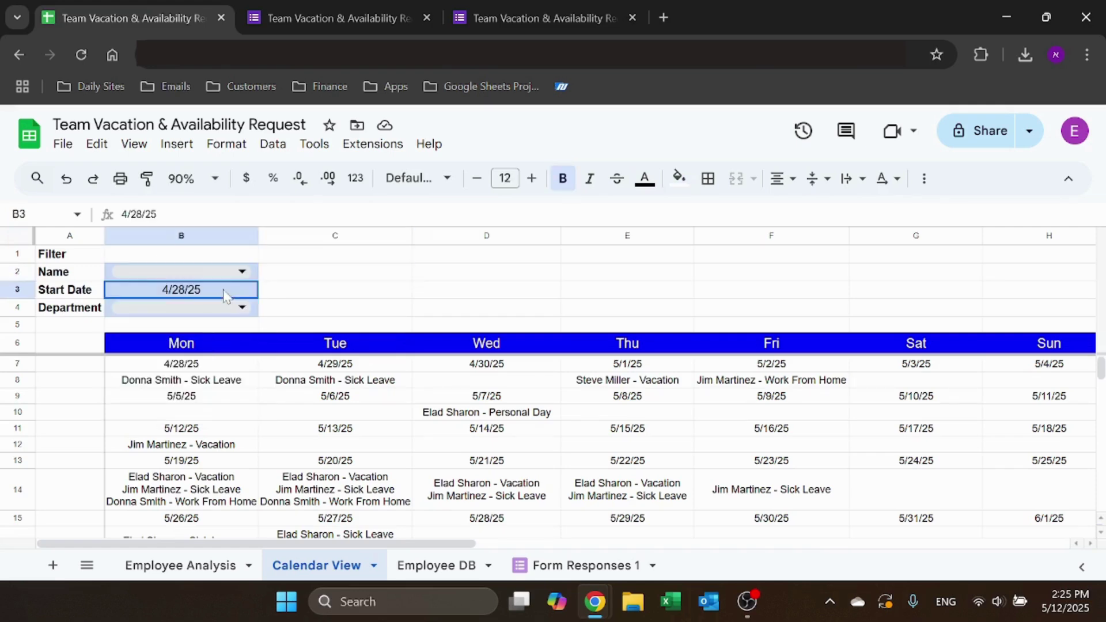
click(241, 307)
click(360, 294)
click(241, 308)
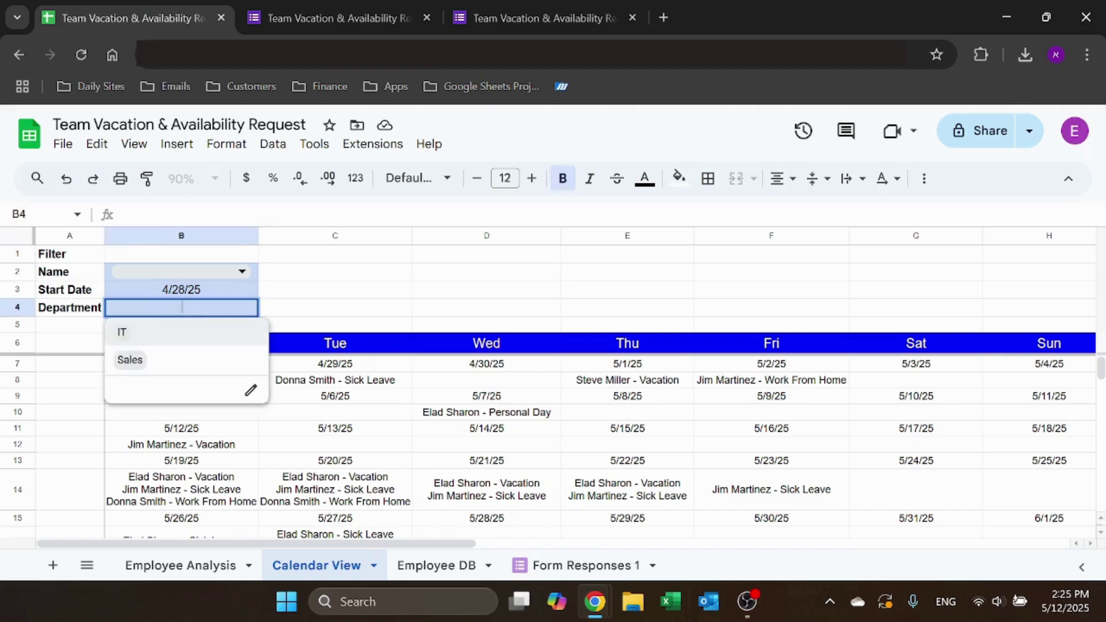
click(166, 331)
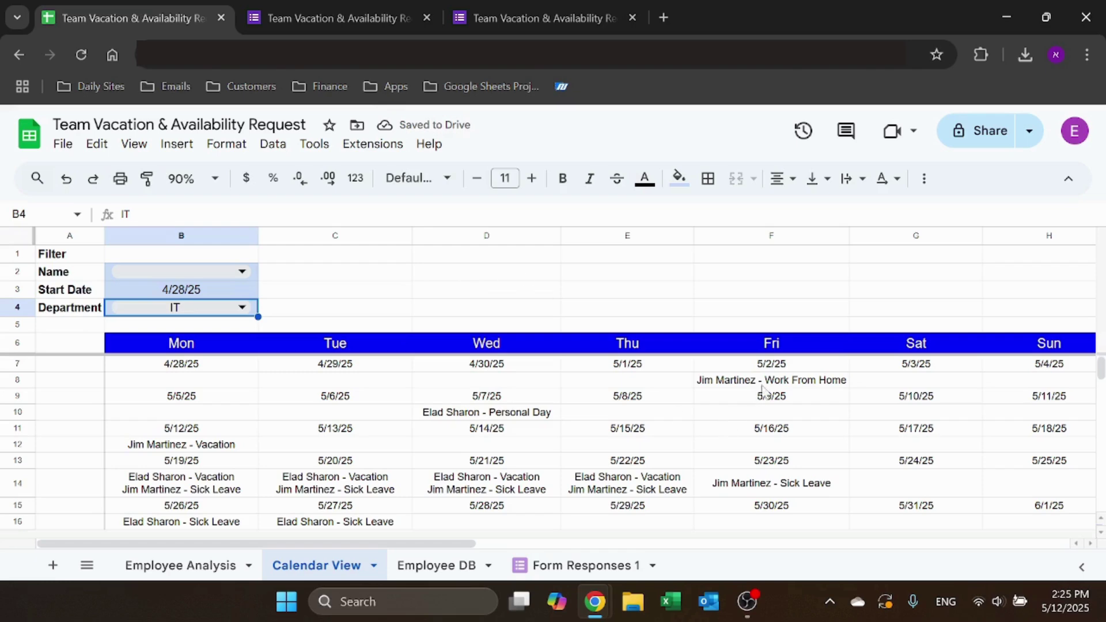
Switch the department filter to Sales, then filter the calendar to one employee.
click(173, 308)
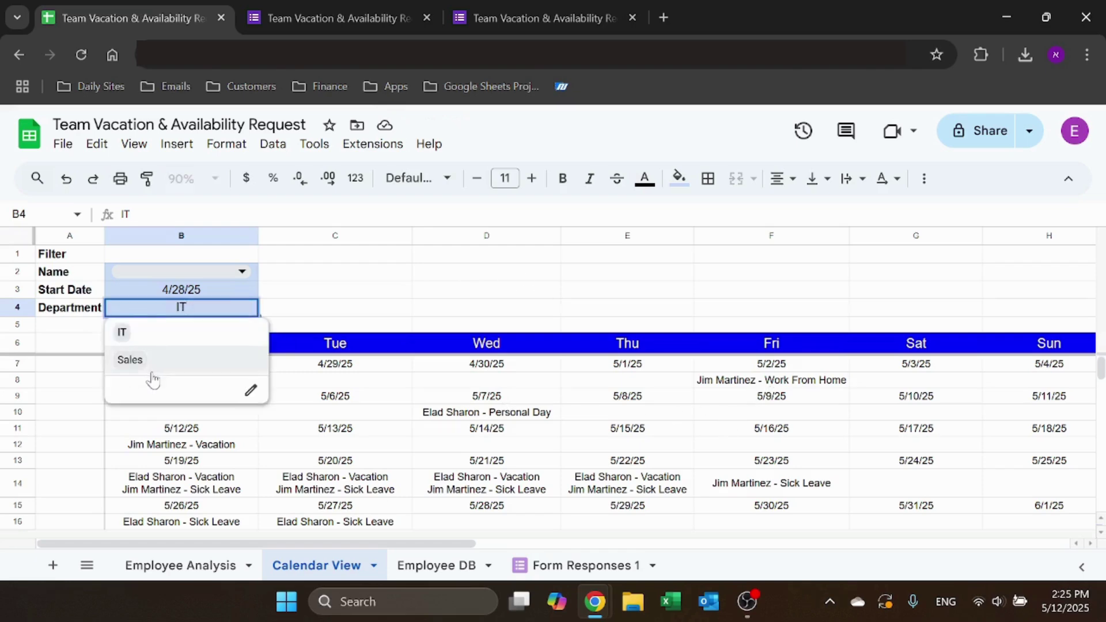
click(151, 364)
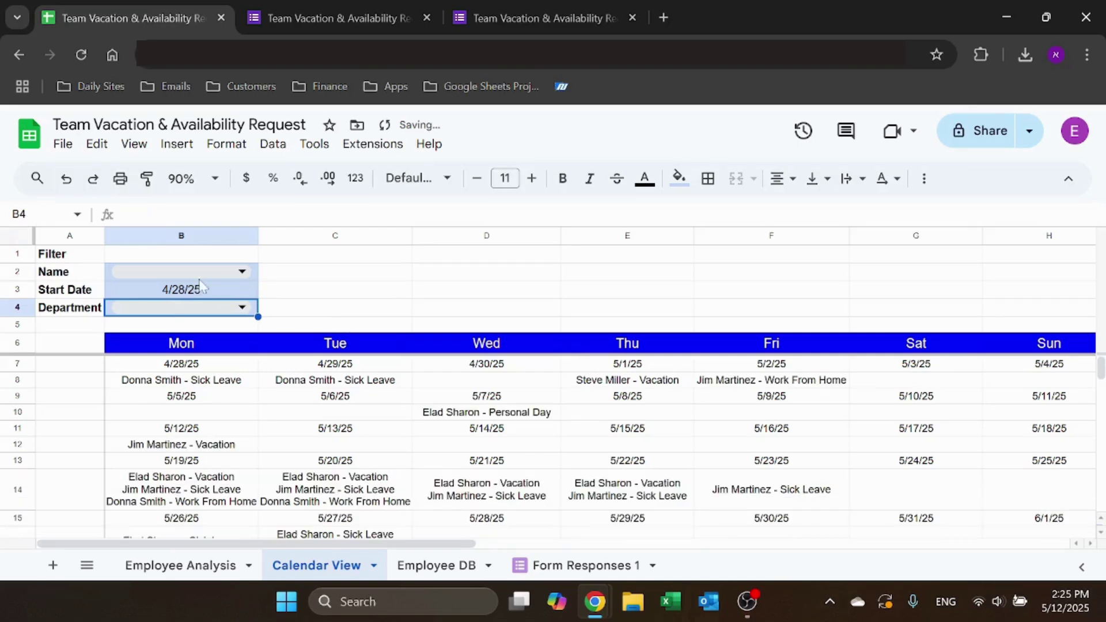
click(239, 272)
click(148, 351)
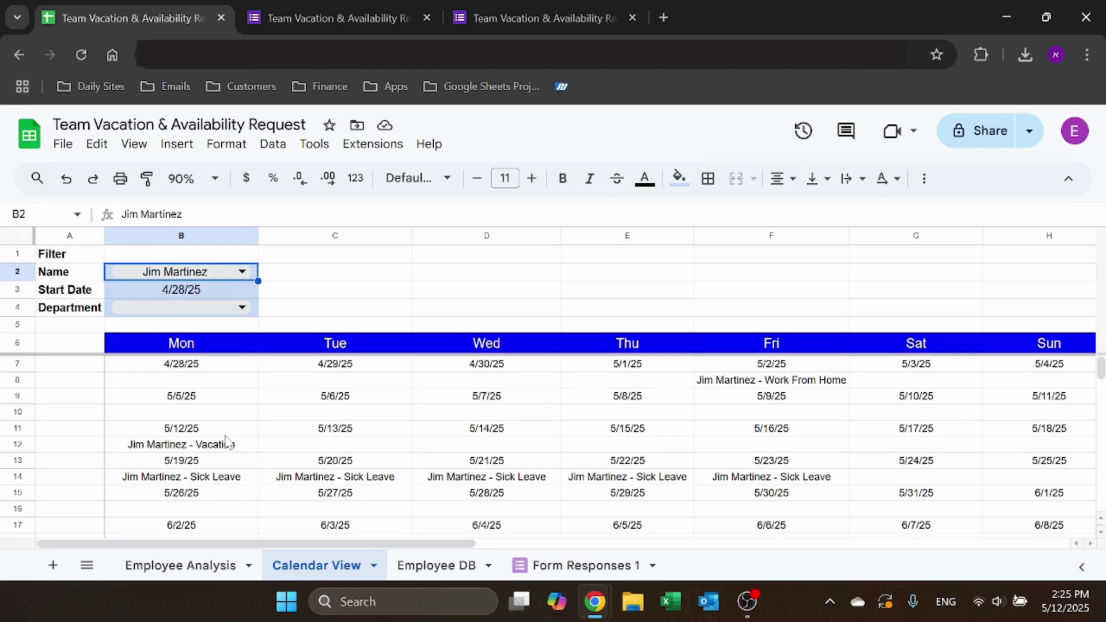
scroll(542, 426, down, 2)
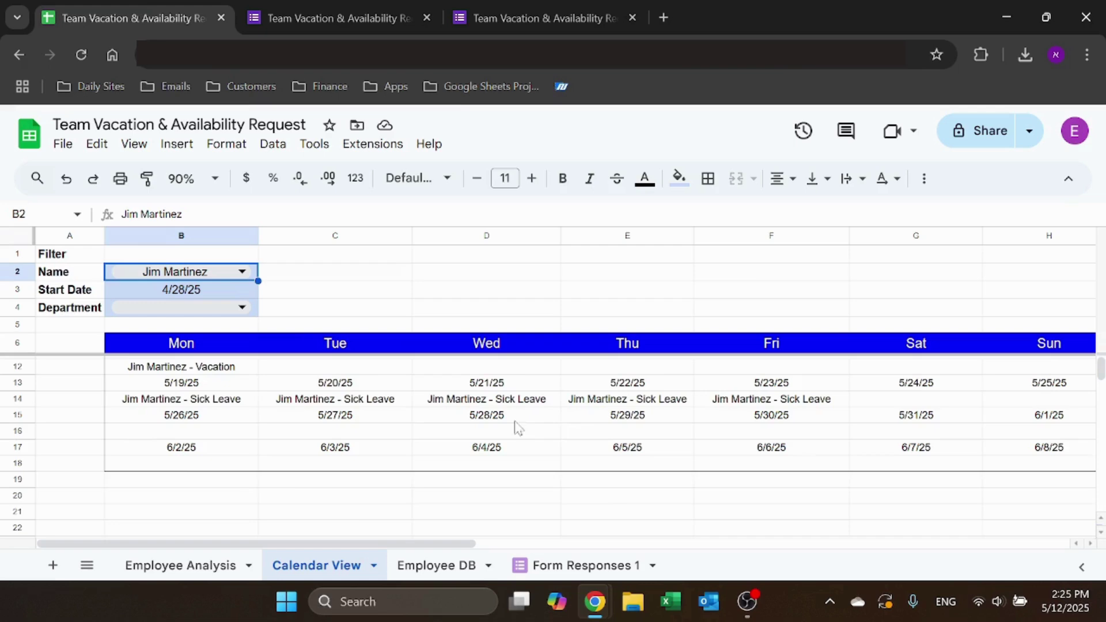
scroll(496, 423, up, 2)
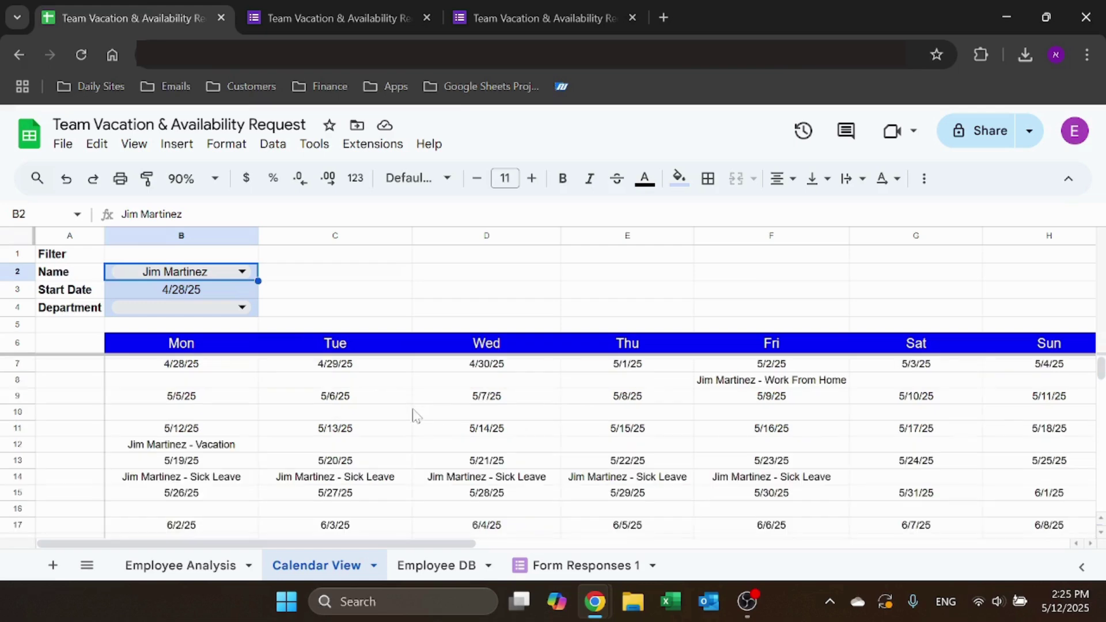
Clear the name filter and change the calendar start date to 5/1/25.
key(Delete)
click(217, 293)
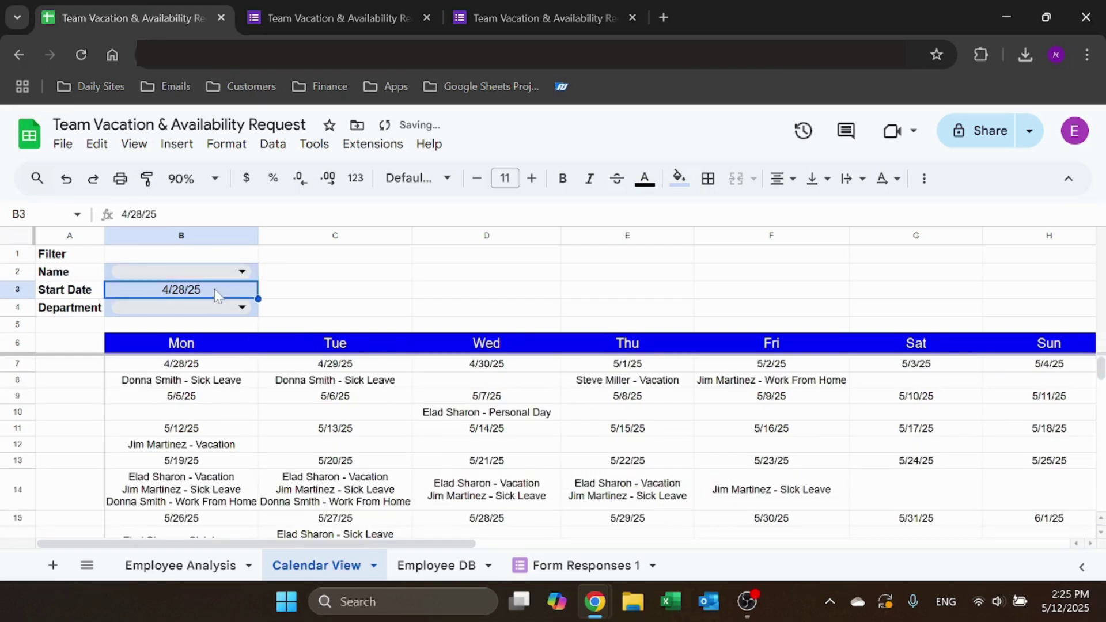
text(5/1)
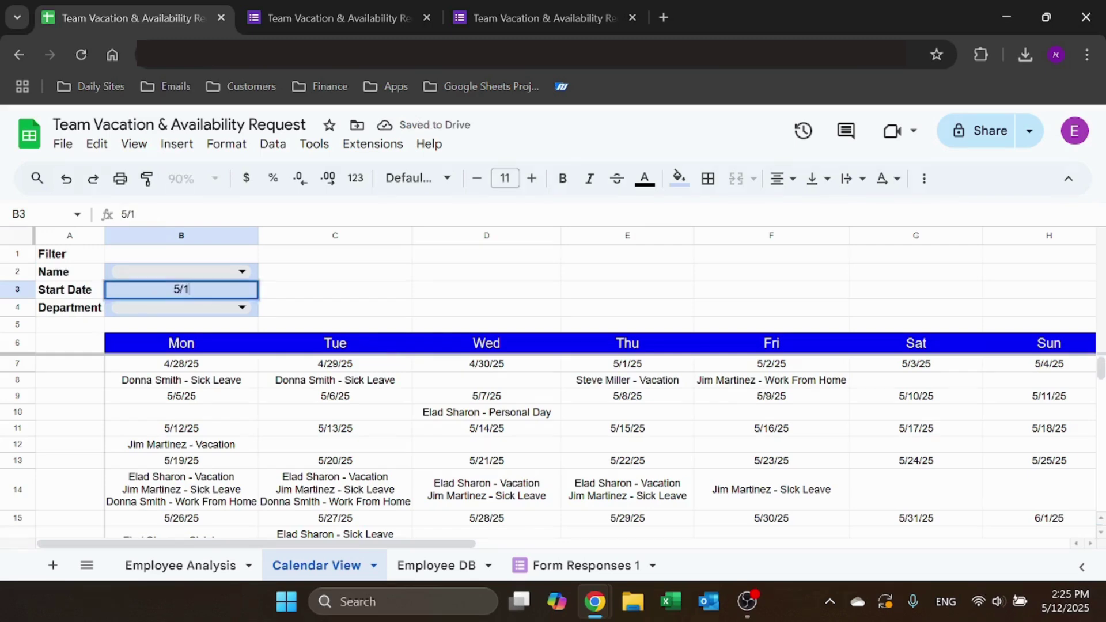
text(/25)
key(Return)
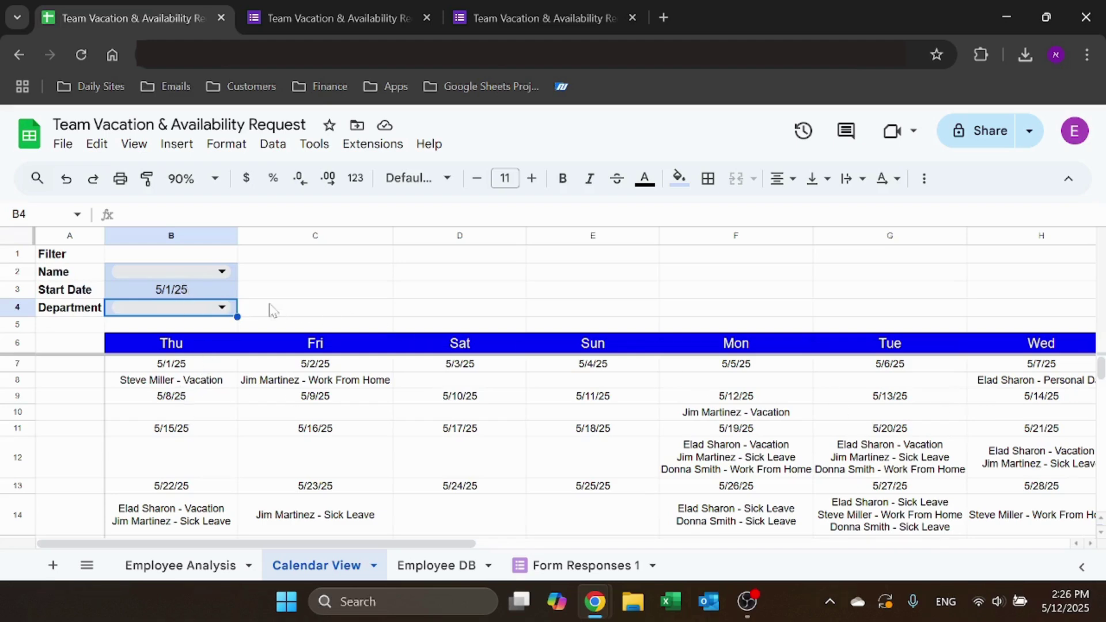
Restore the calendar start date to 4/28/25 and inspect the date formulas.
click(223, 295)
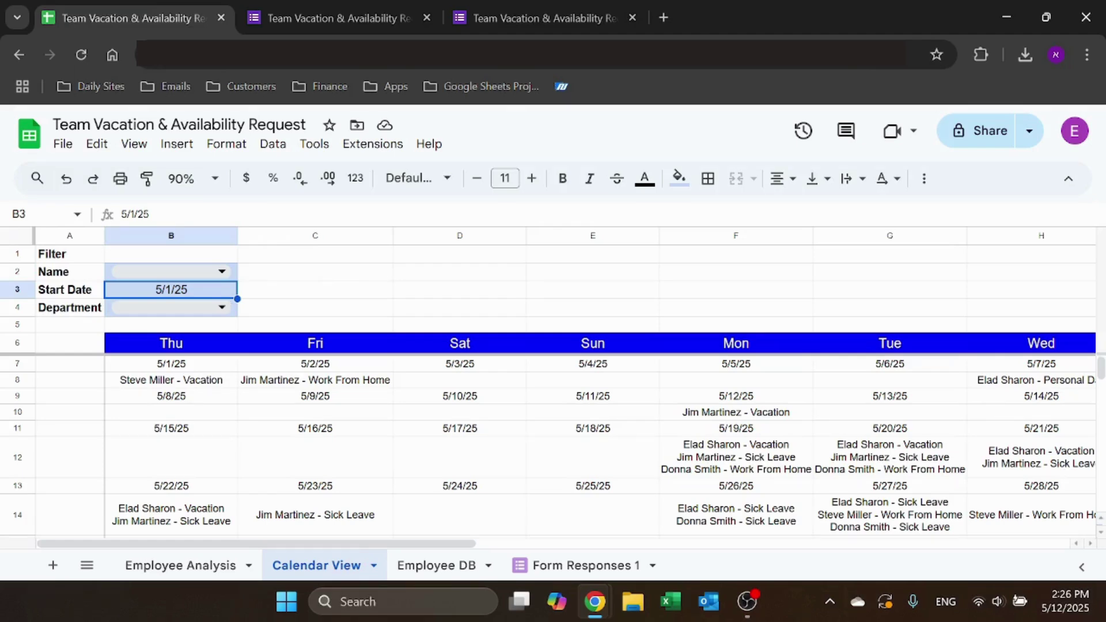
text(4/28/2)
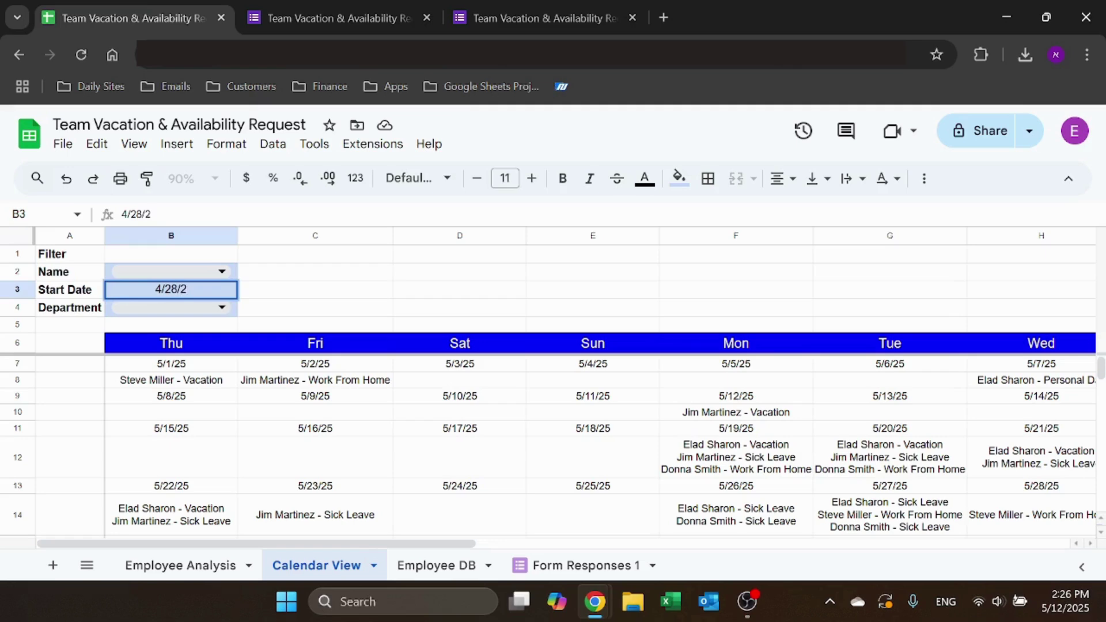
text(5)
key(Return)
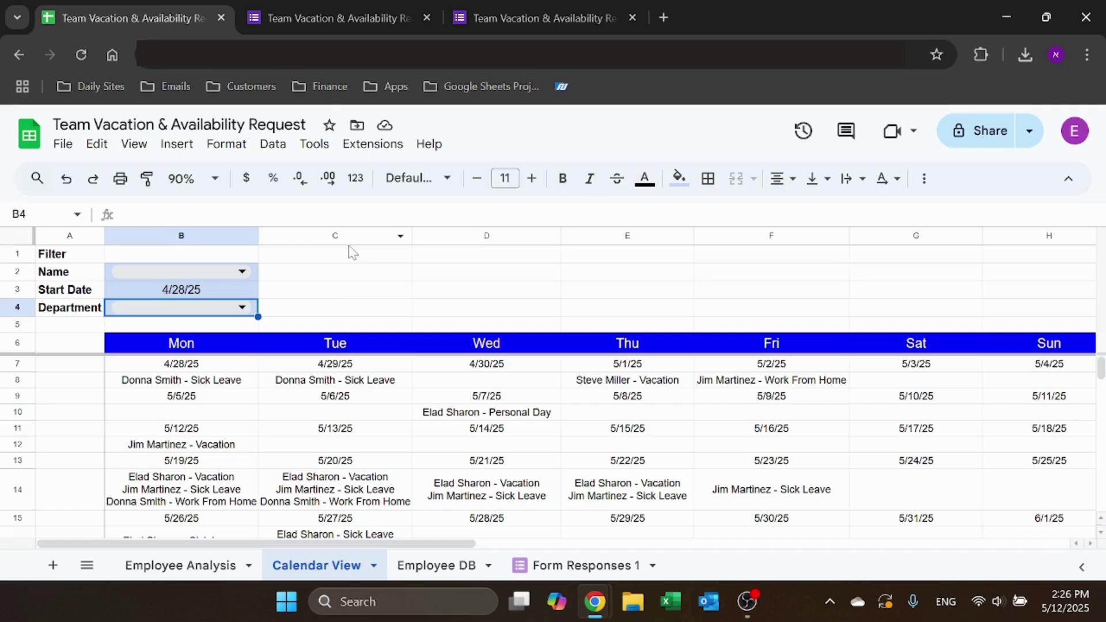
click(626, 365)
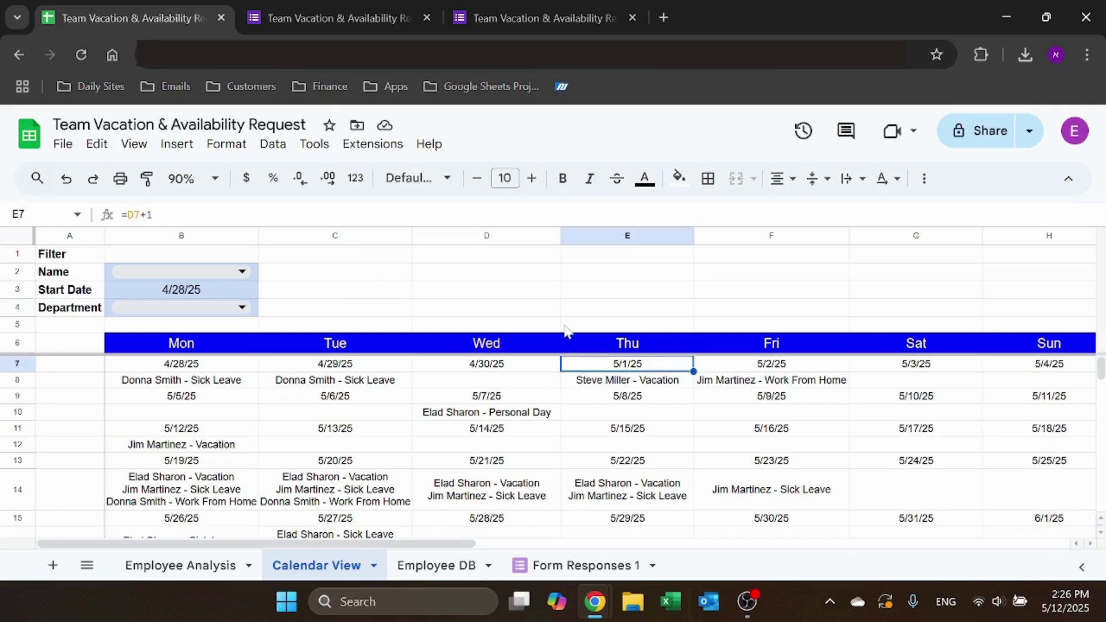
click(494, 306)
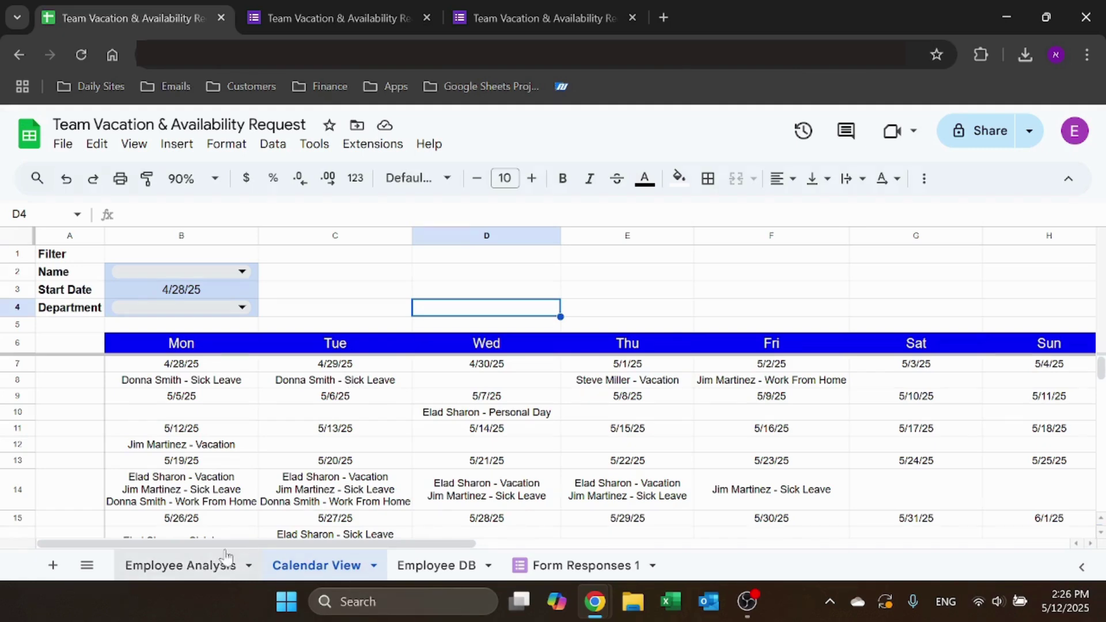
On Employee Analysis, review the Vacation, Work From Home, Sick Leave, Personal Day and Other columns.
click(186, 566)
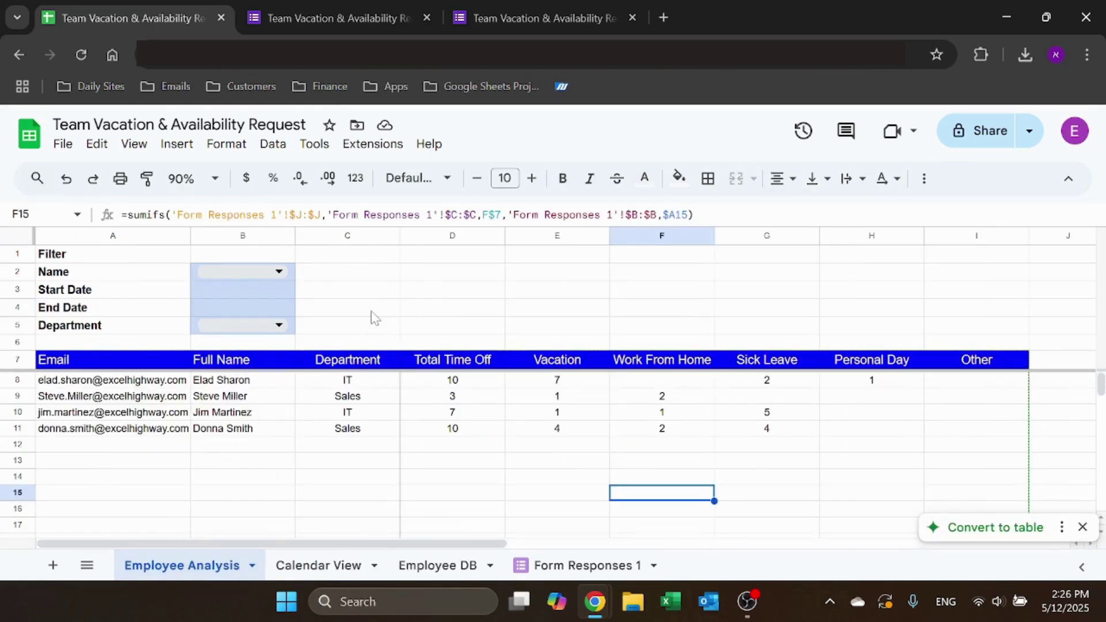
click(485, 311)
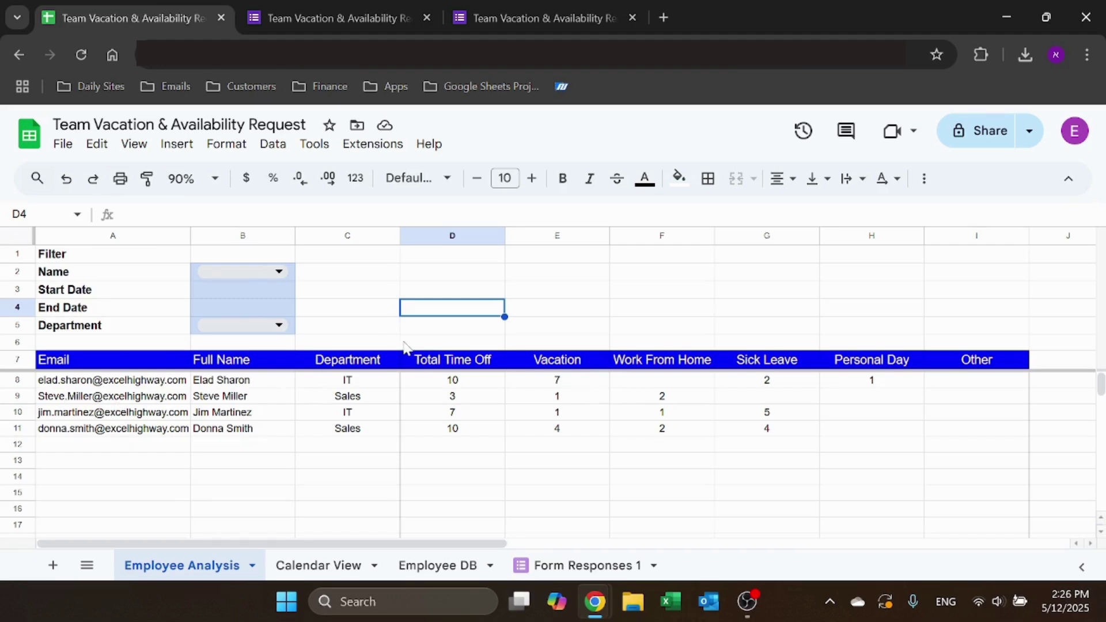
click(602, 367)
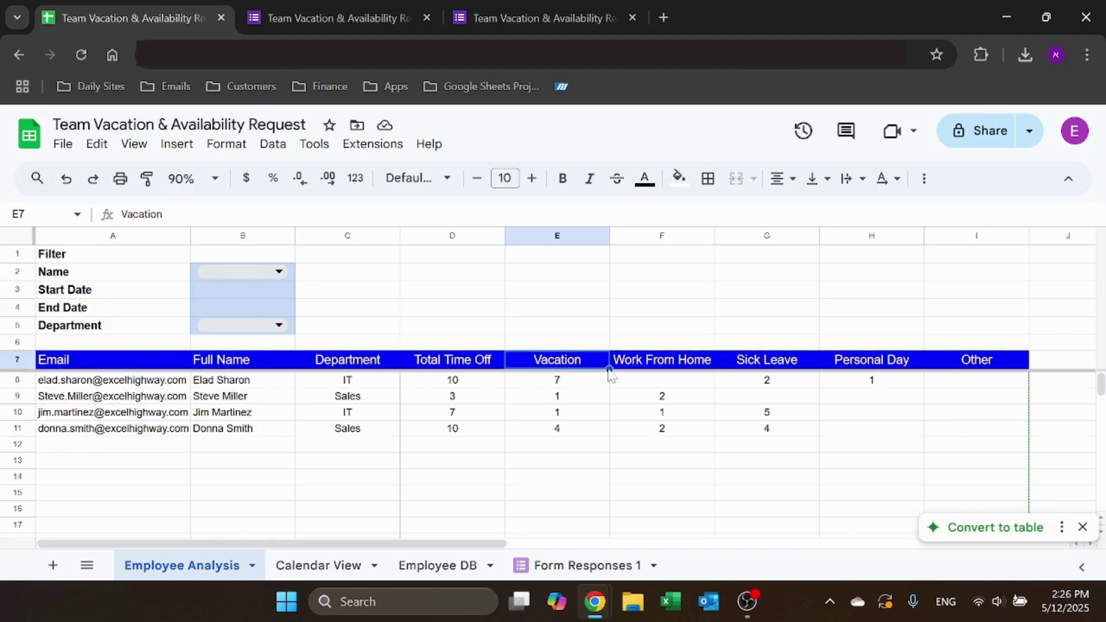
click(699, 366)
click(779, 366)
click(884, 359)
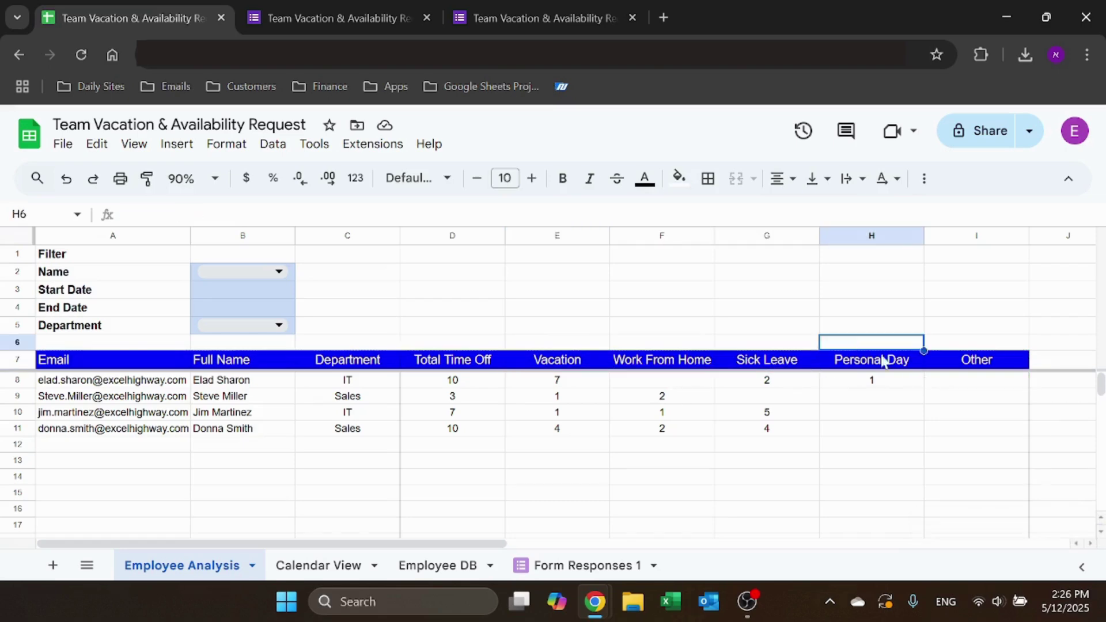
click(965, 363)
Filter the summary by two employees, then by the IT department, clearing each filter.
click(248, 272)
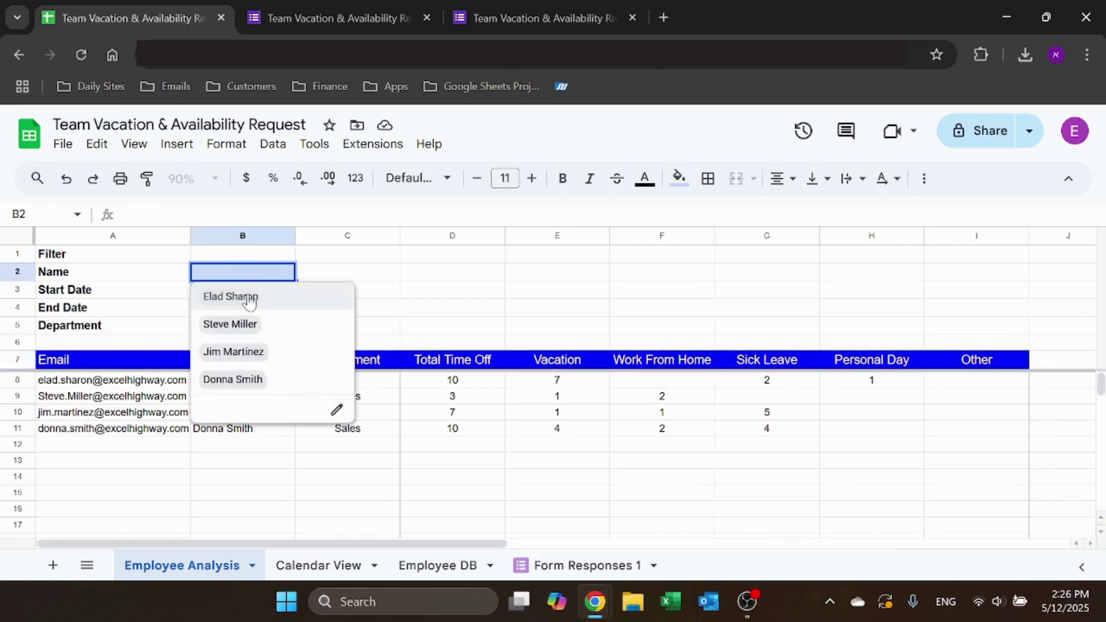
click(248, 297)
click(278, 273)
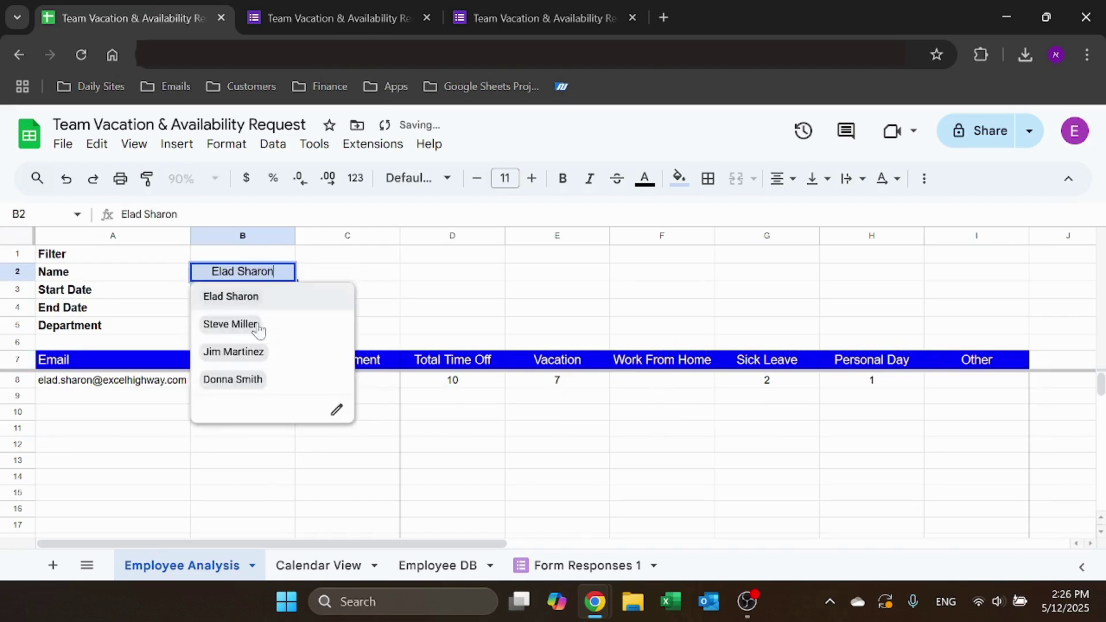
click(252, 351)
key(Delete)
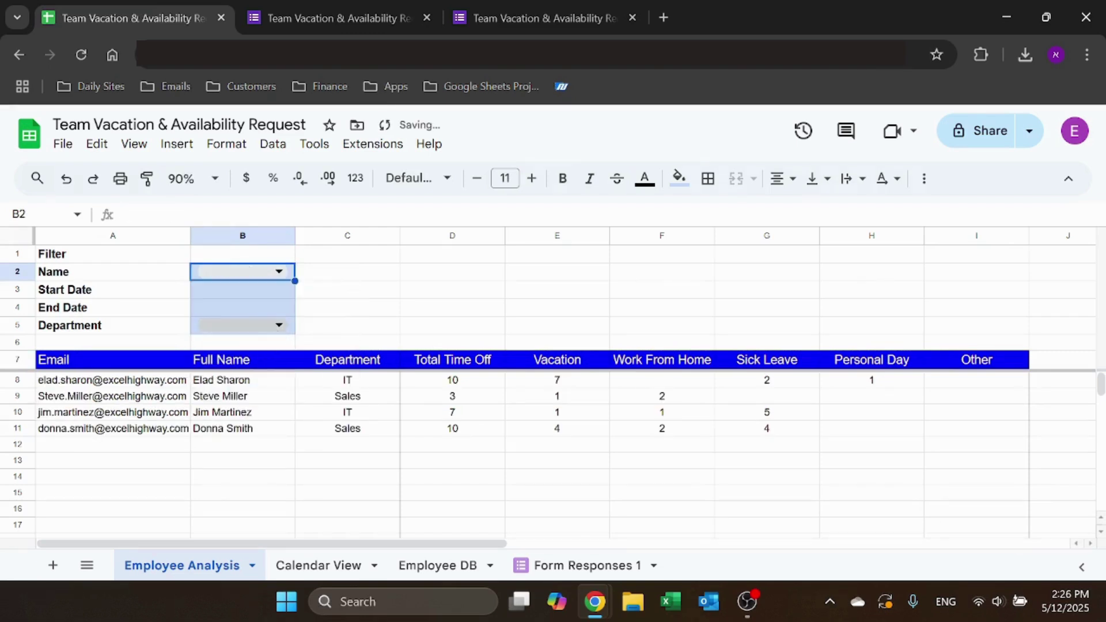
click(279, 329)
click(254, 349)
key(Delete)
Apply a 6/1/25 to 6/5/25 date range, then clear both date cells.
key(Up)
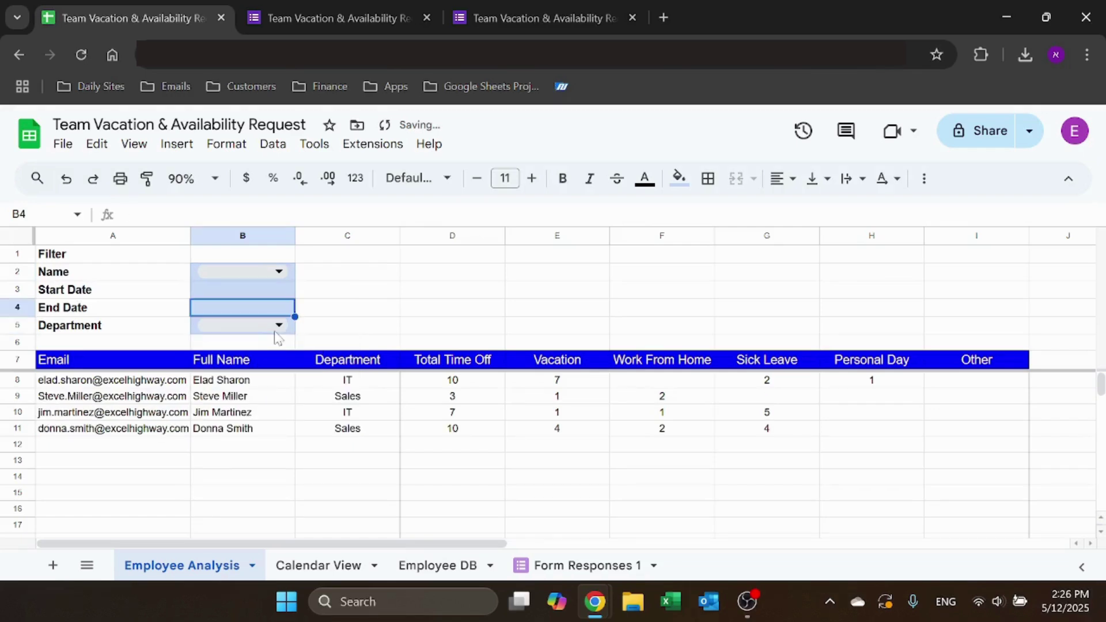
key(Up)
text(5/)
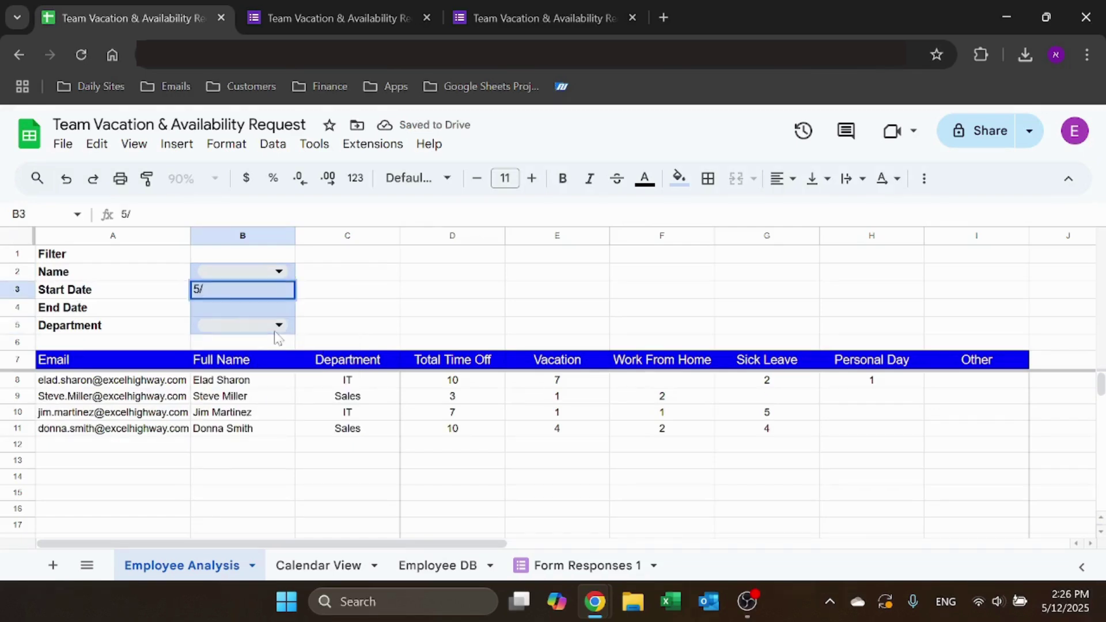
text(6/1/2)
key(Return)
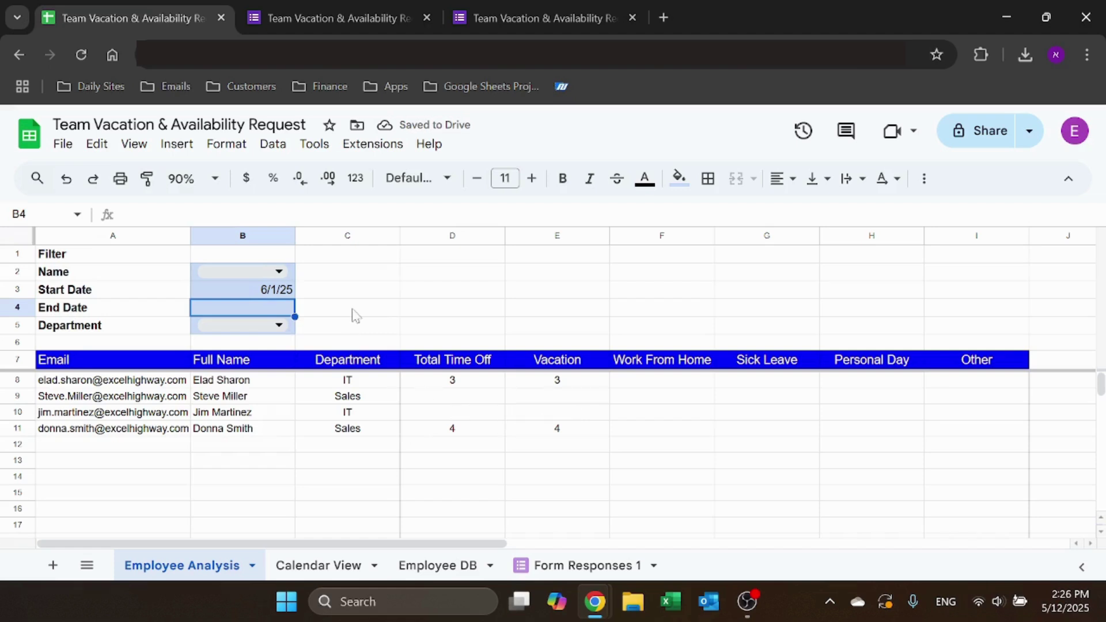
text(6/5/25)
key(Return)
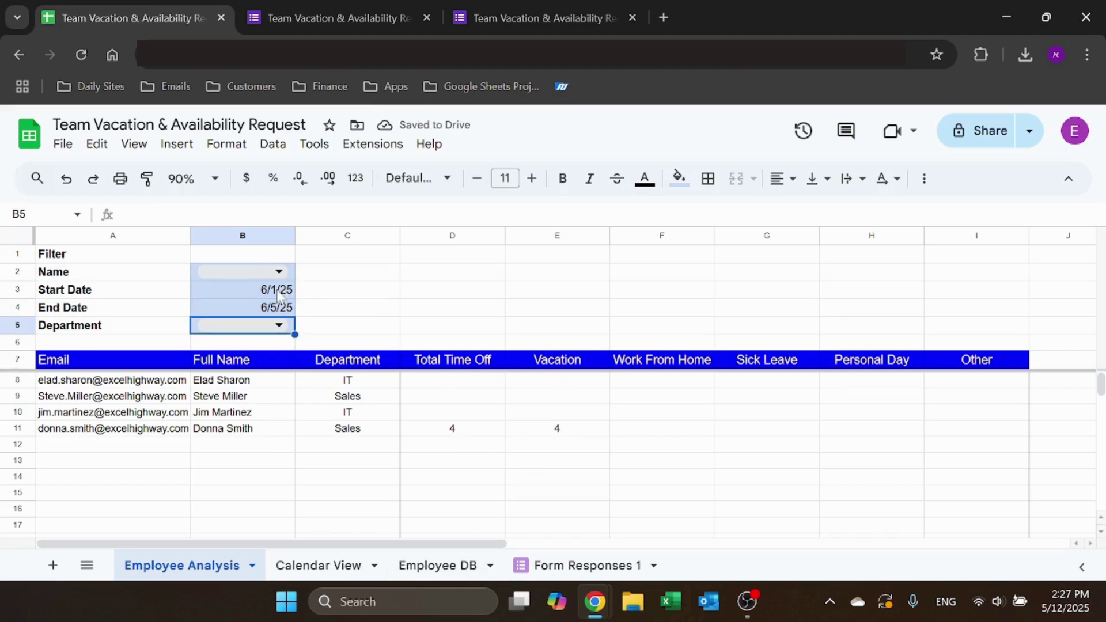
drag(287, 289, 291, 310)
key(Delete)
click(341, 293)
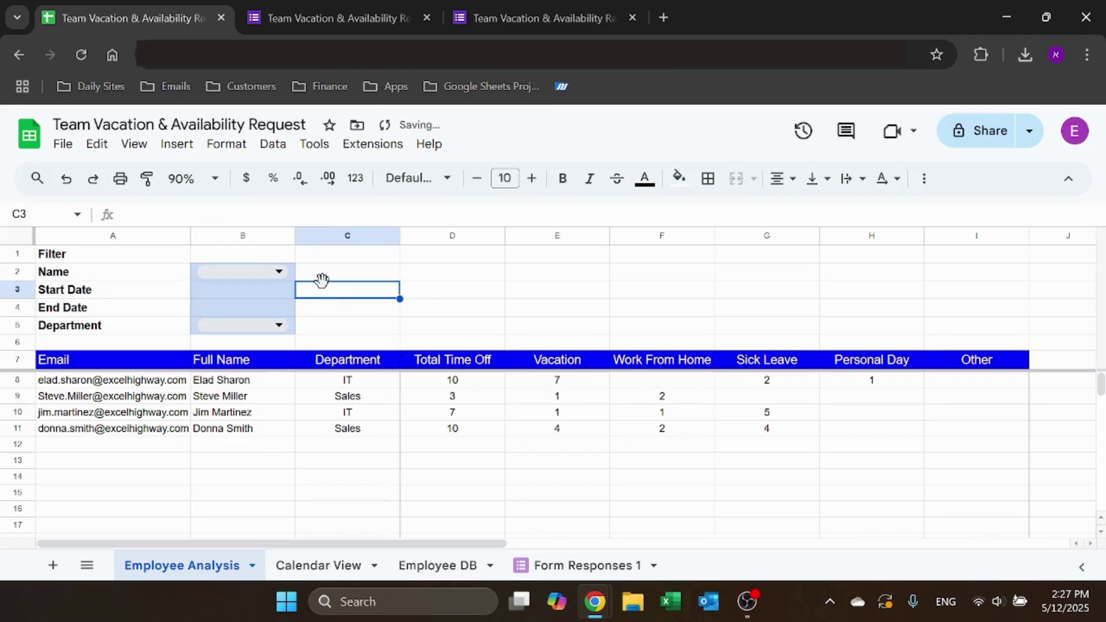